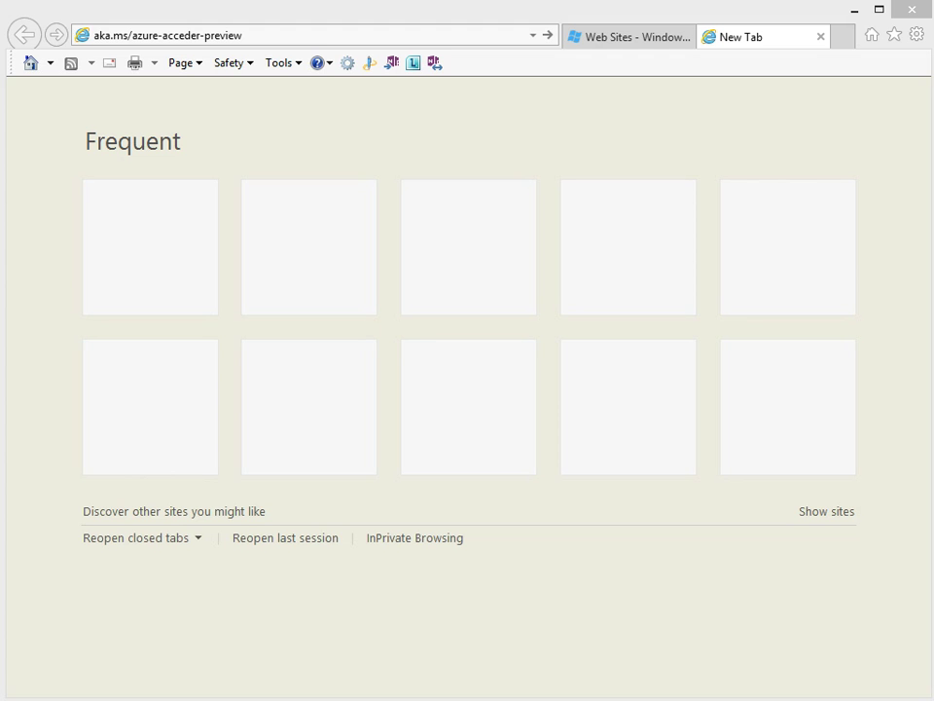
Load the aka.ms/azure-acceder-preview blog post, then return to the Azure web sites list
click(168, 35)
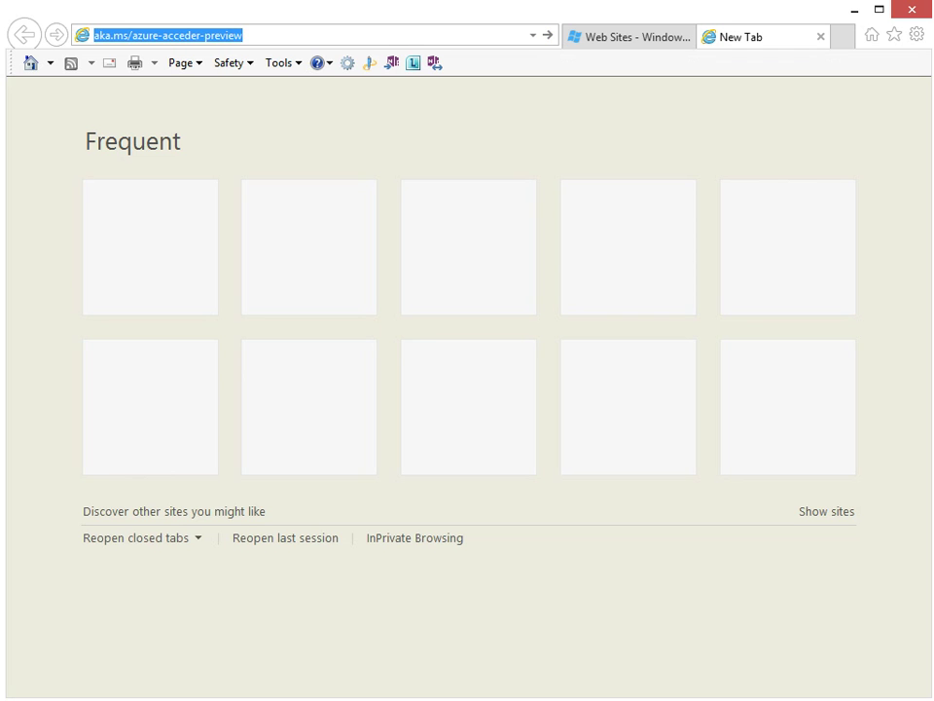
click(244, 36)
click(548, 35)
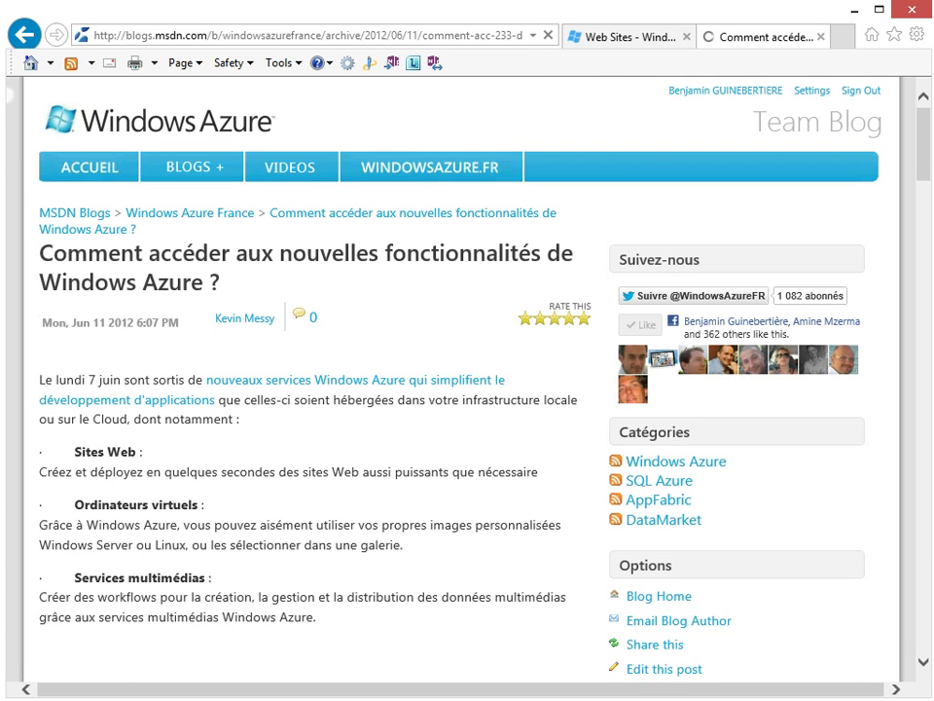
click(633, 37)
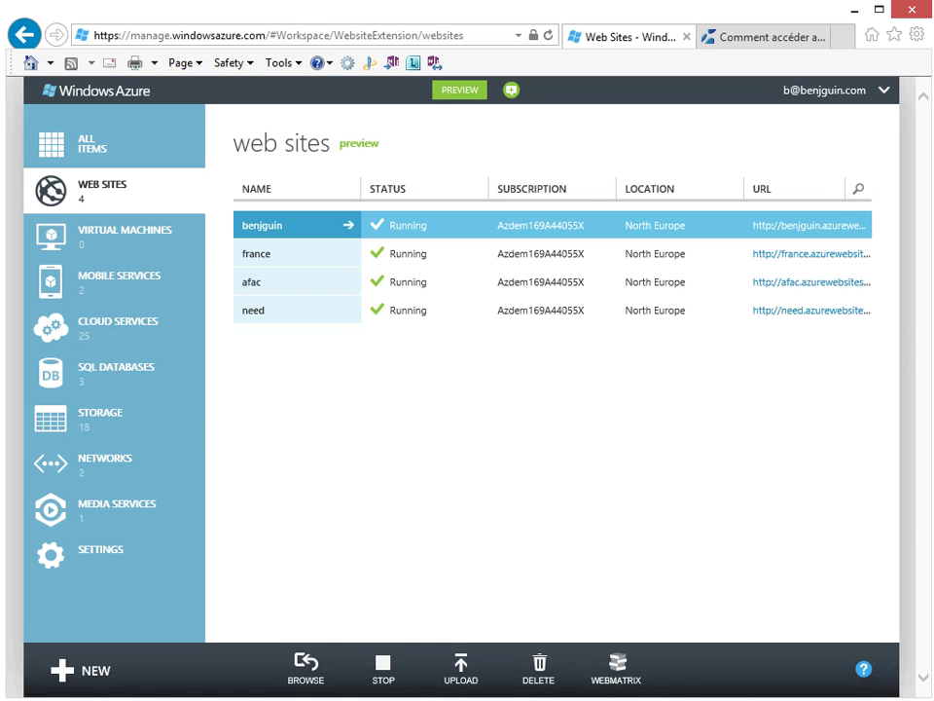
Sign in to the Windows Azure account site with the account password
mouse_move(295, 129)
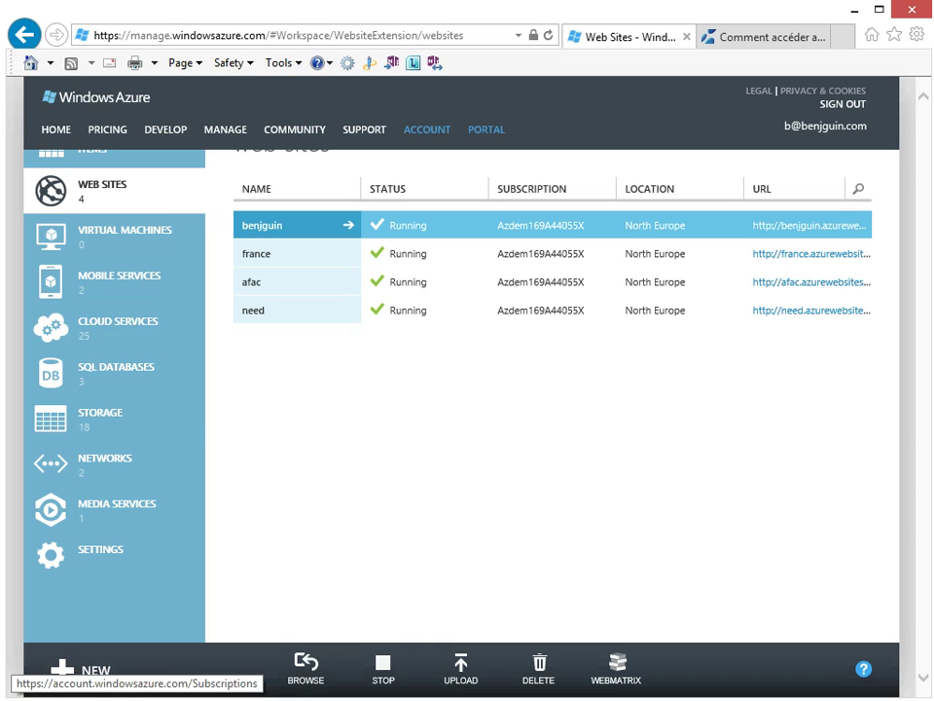
click(427, 129)
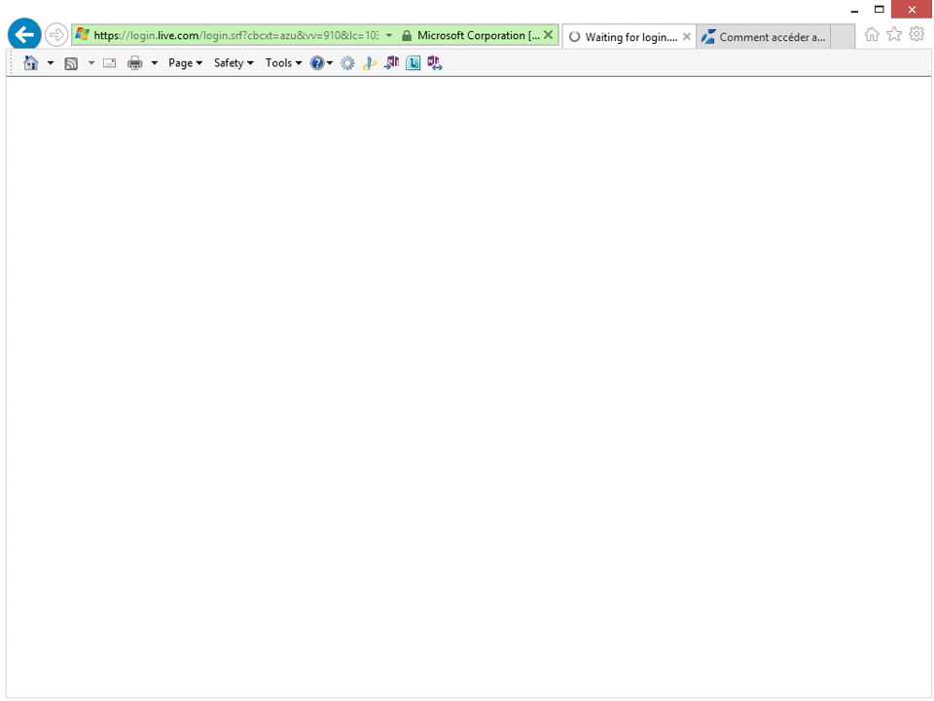
text(••••••••••)
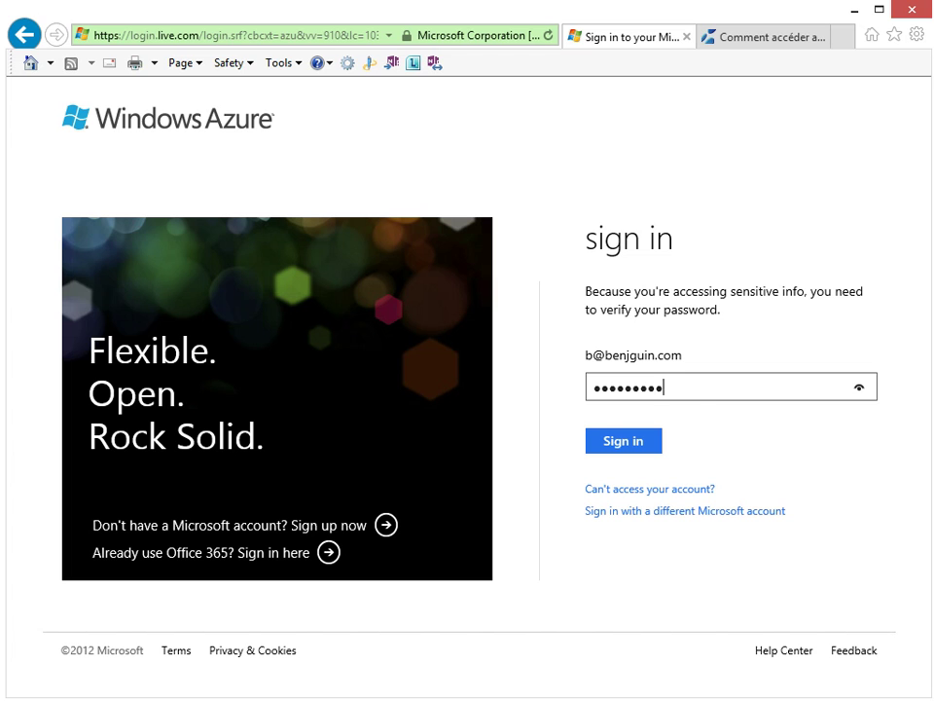
text(•••••)
key(Tab)
key(Return)
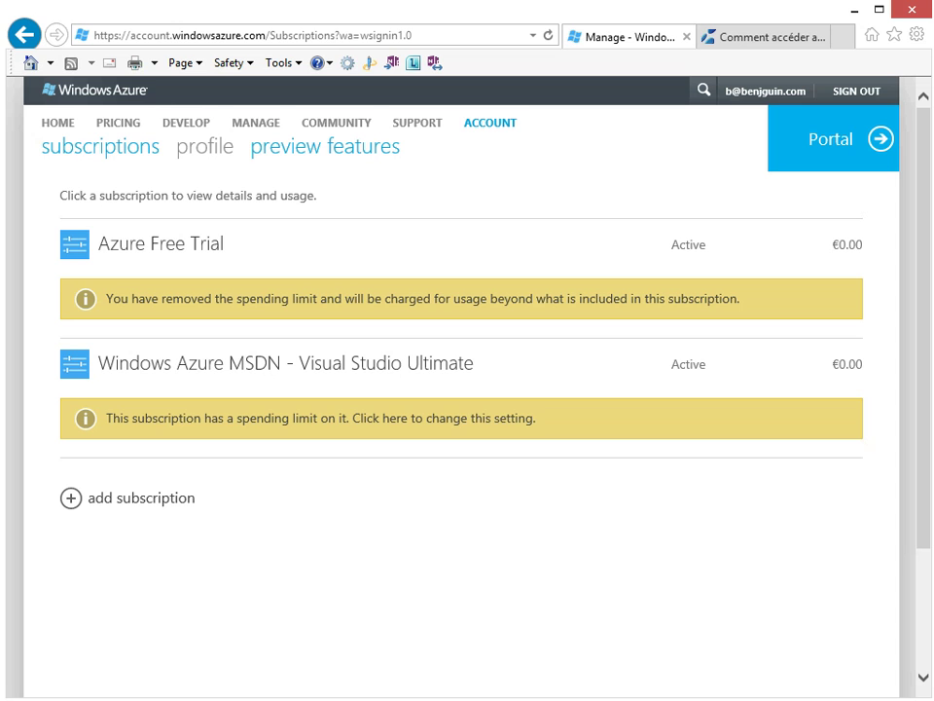
Browse the preview features page, then trim /PreviewFeatures from the URL to reach the welcome page
click(325, 146)
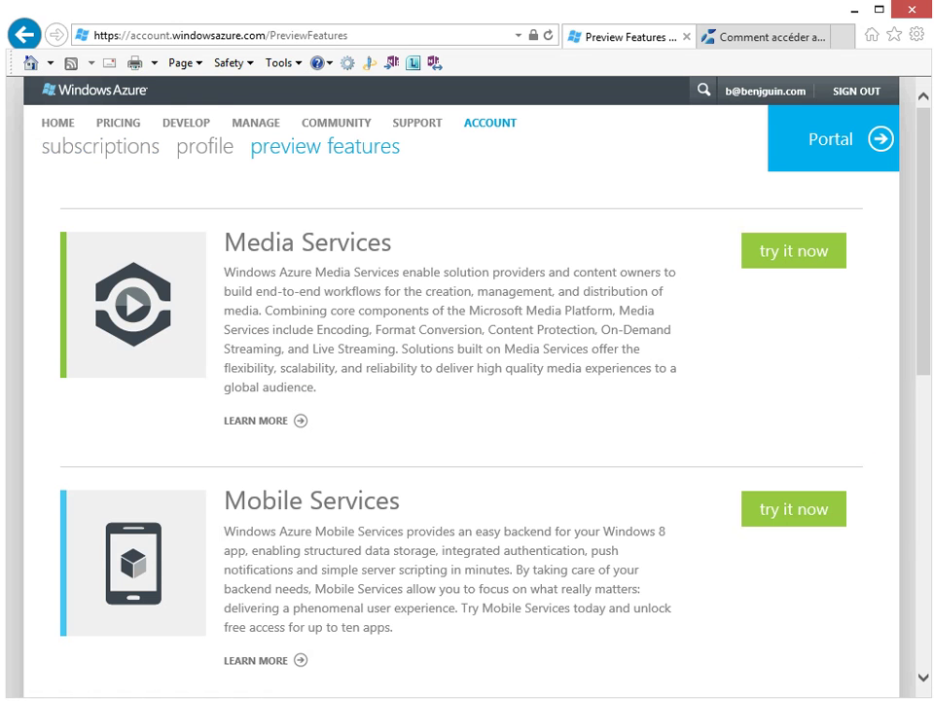
scroll(467, 390, down, 7)
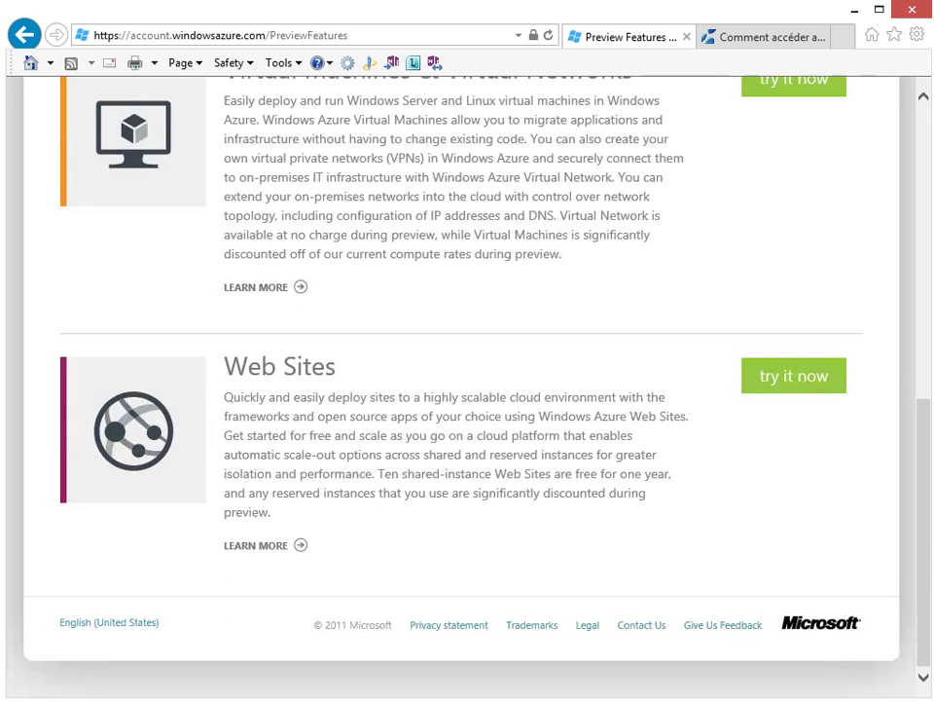
click(352, 36)
drag(352, 36, 265, 36)
key(BackSpace)
key(Return)
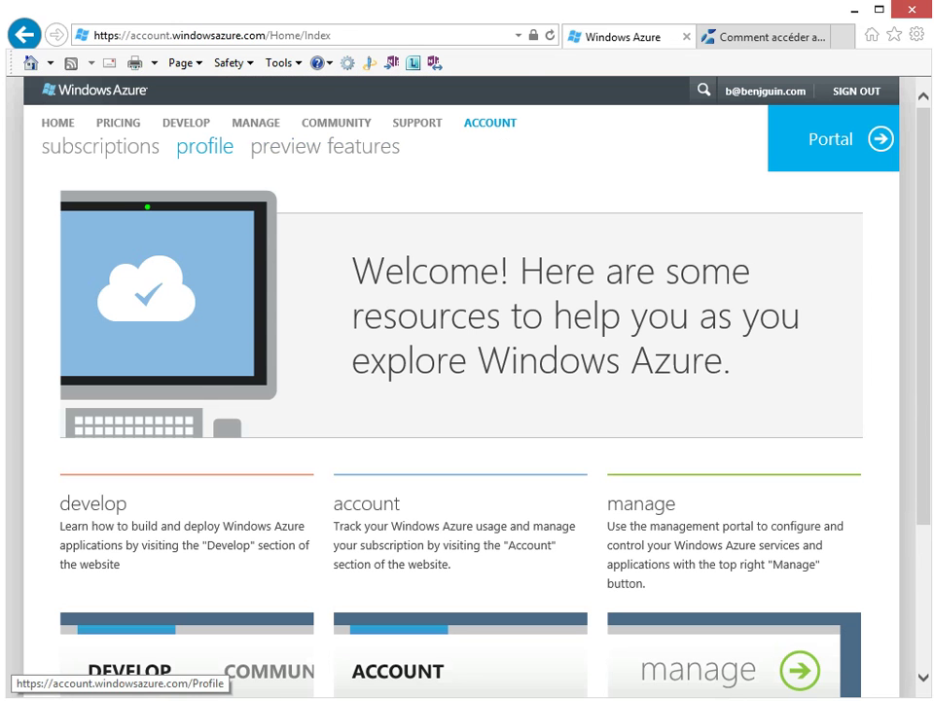
Load manage.windowsazure.com, show the Web Sites list, and bring up the NEW creation panel
click(244, 36)
text(manage)
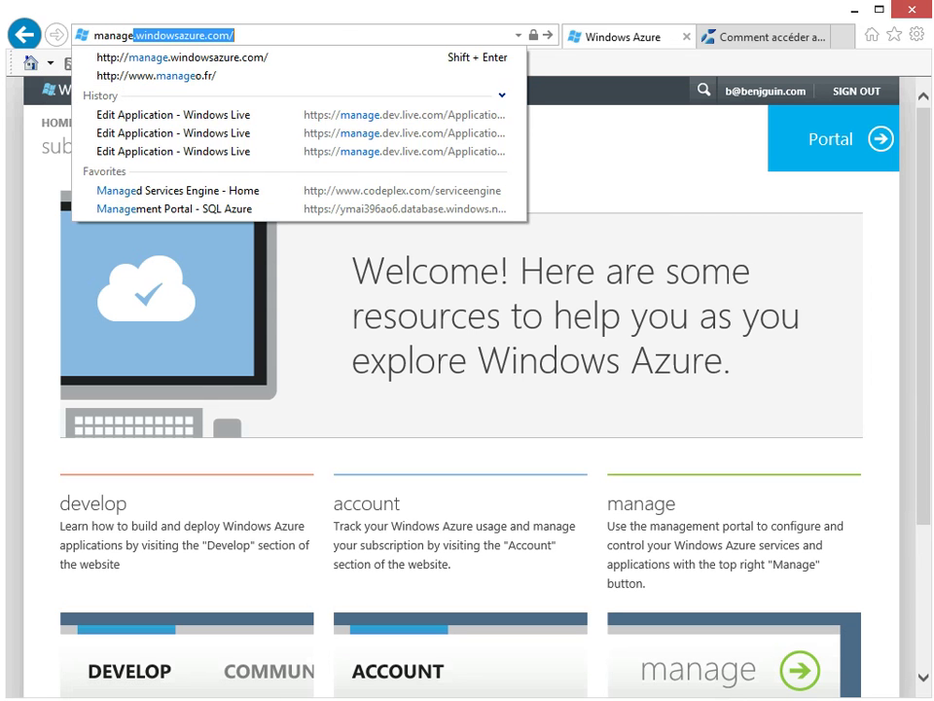
key(Return)
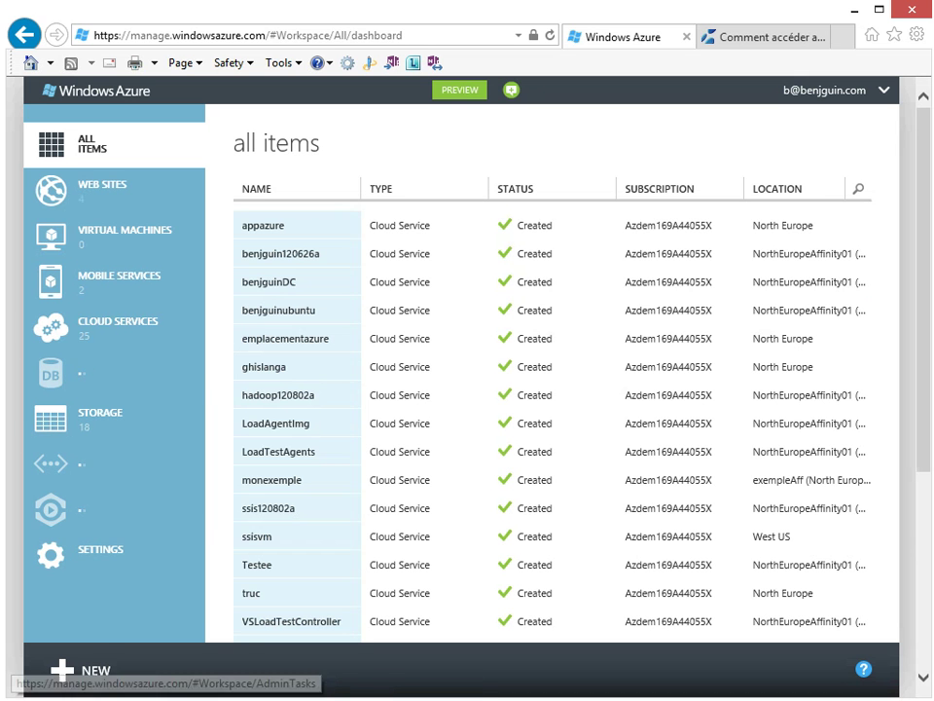
click(102, 189)
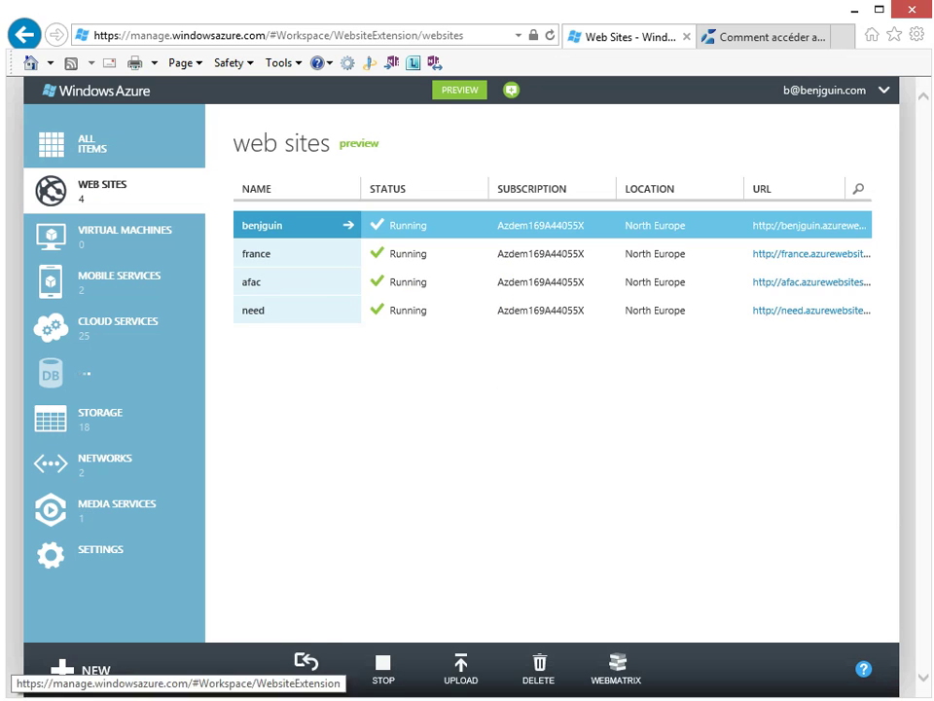
click(77, 669)
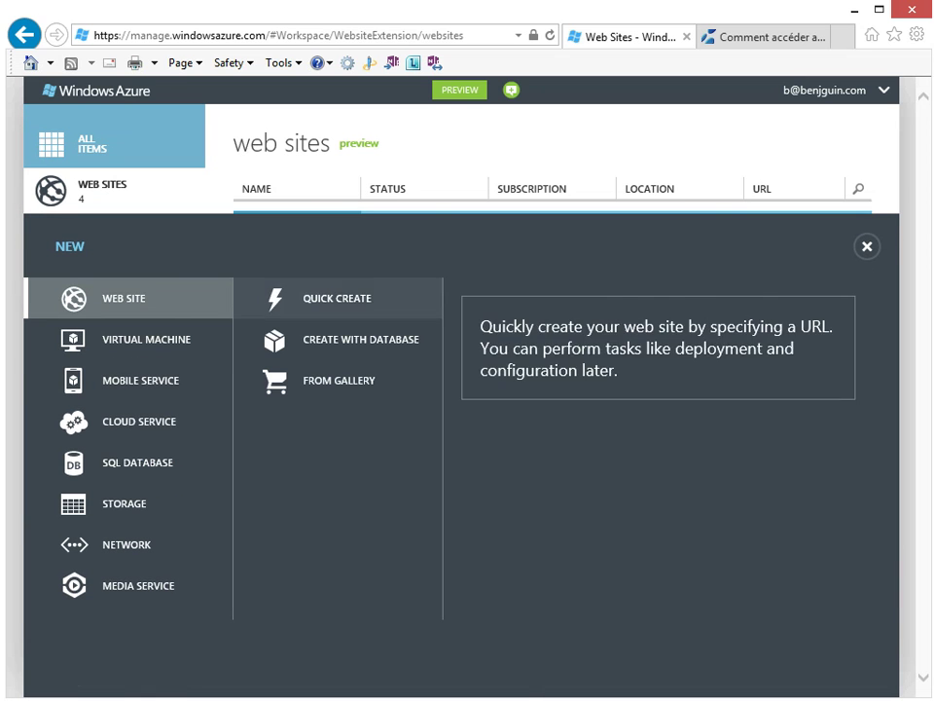
Browse the gallery's Blogs, CMS, E-commerce, Forums and Galleries categories, then select WordPress under Blogs
click(331, 380)
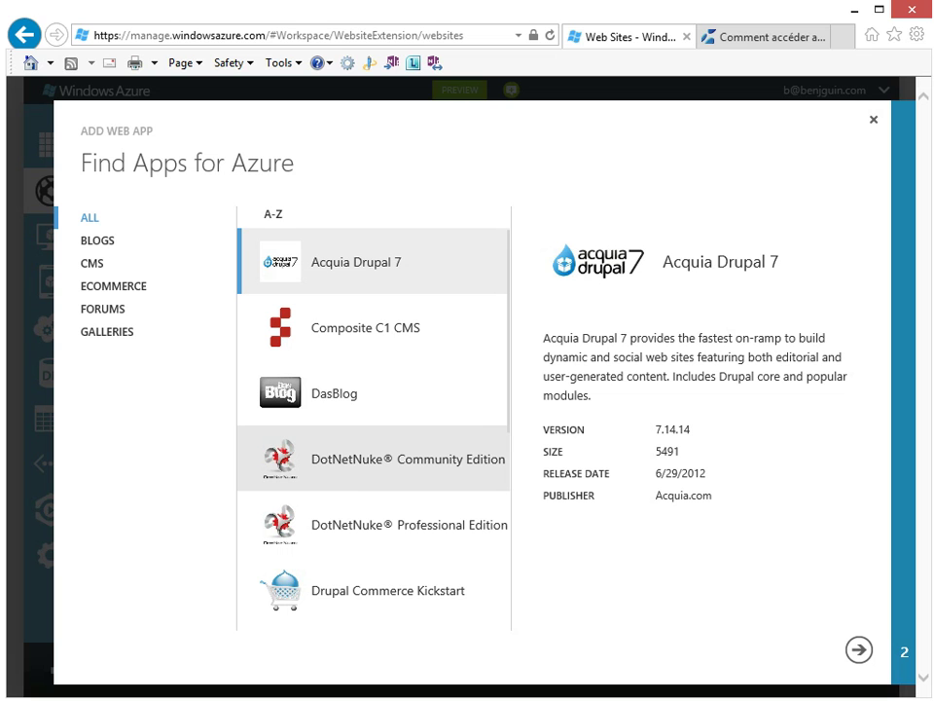
click(98, 240)
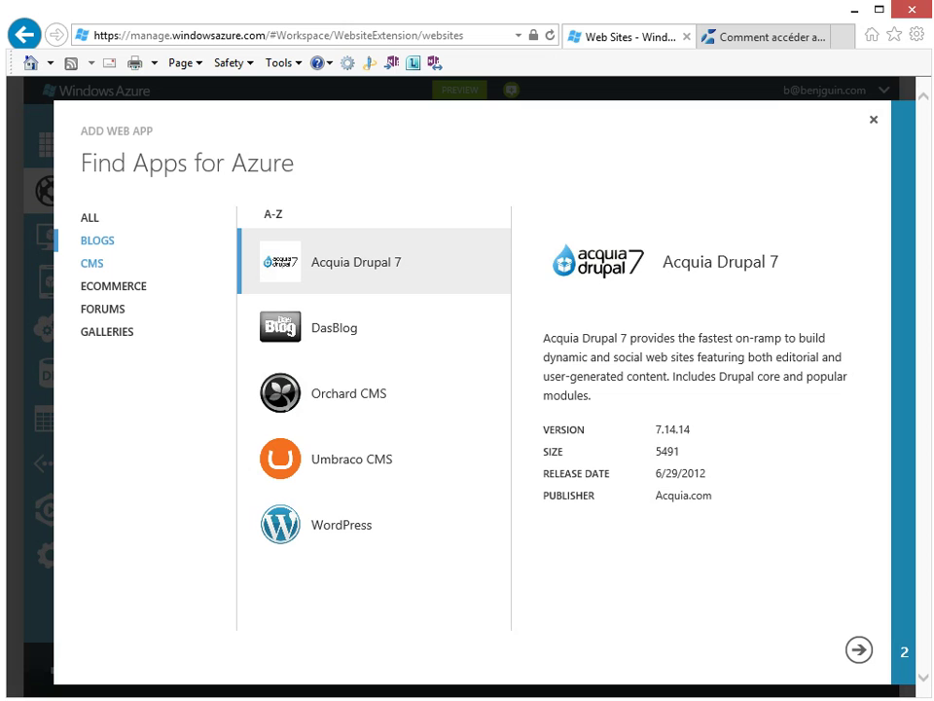
click(93, 263)
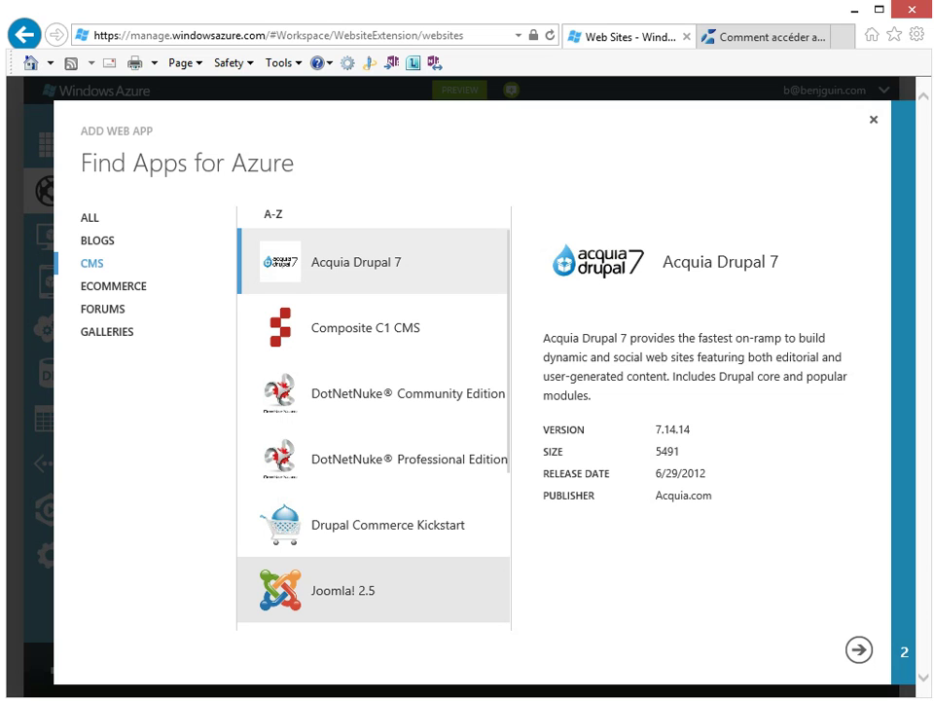
click(107, 286)
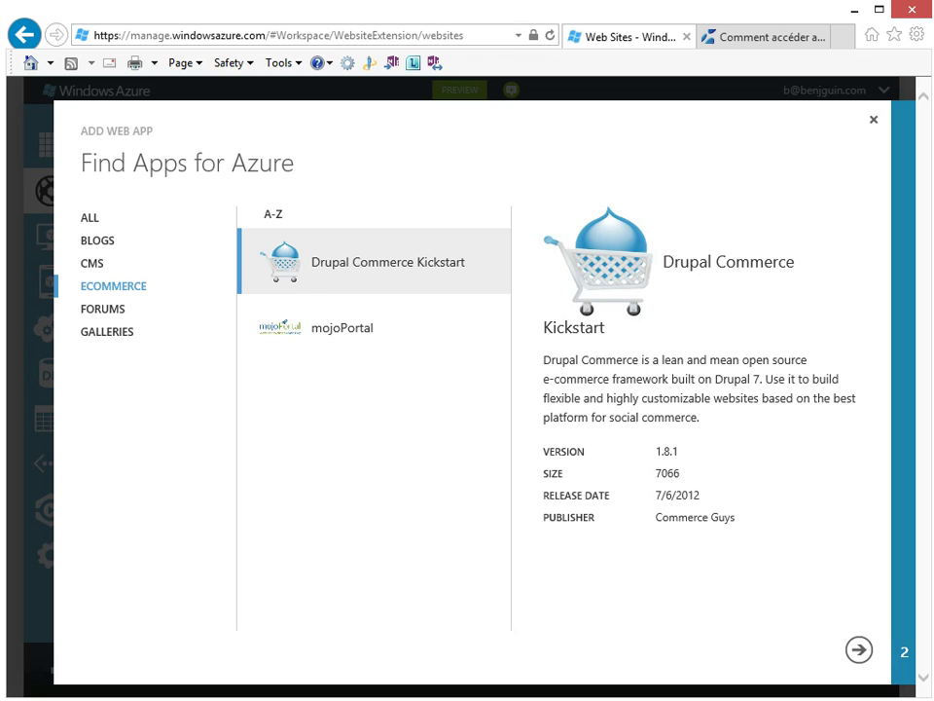
click(102, 308)
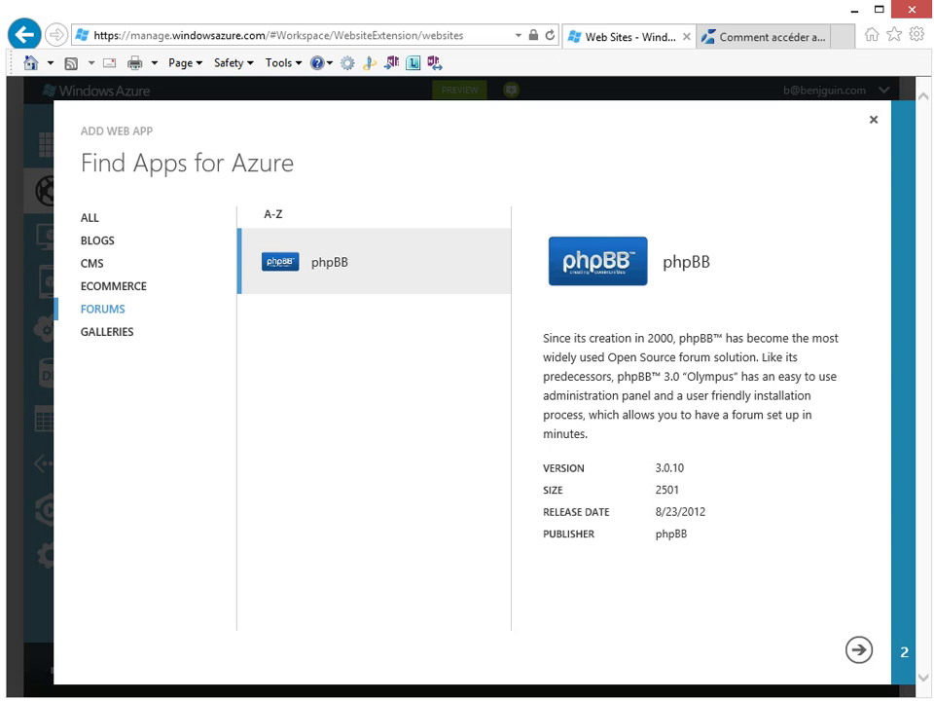
click(107, 332)
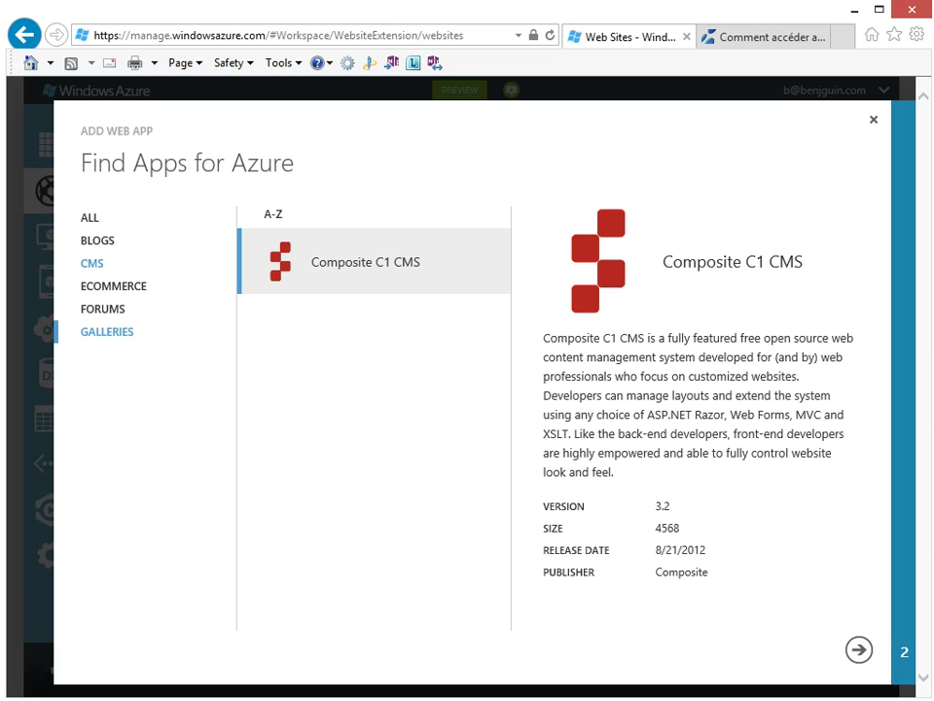
click(98, 240)
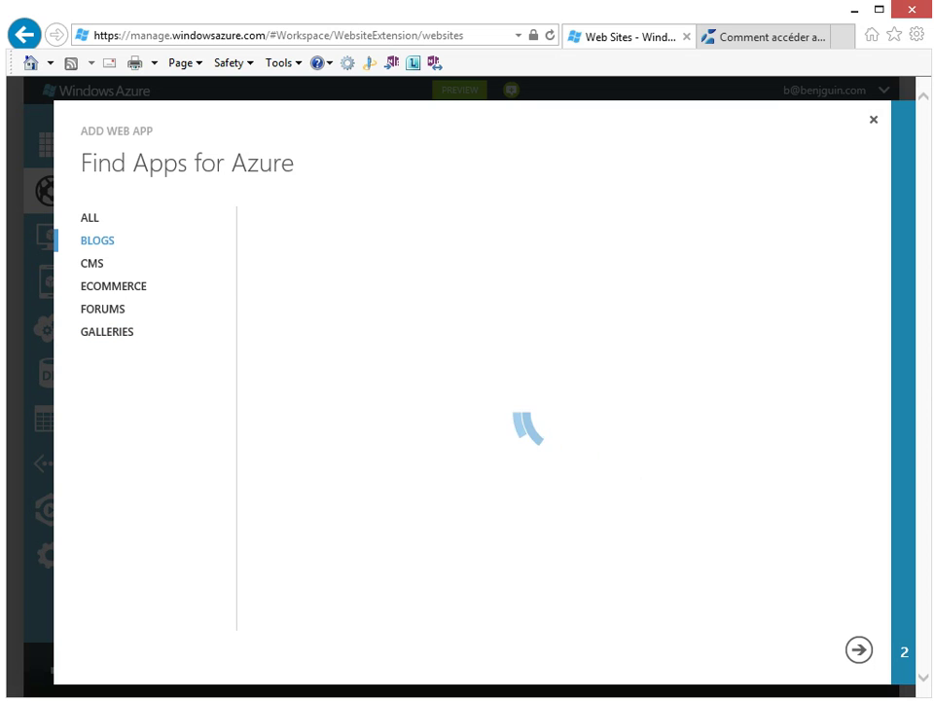
click(342, 525)
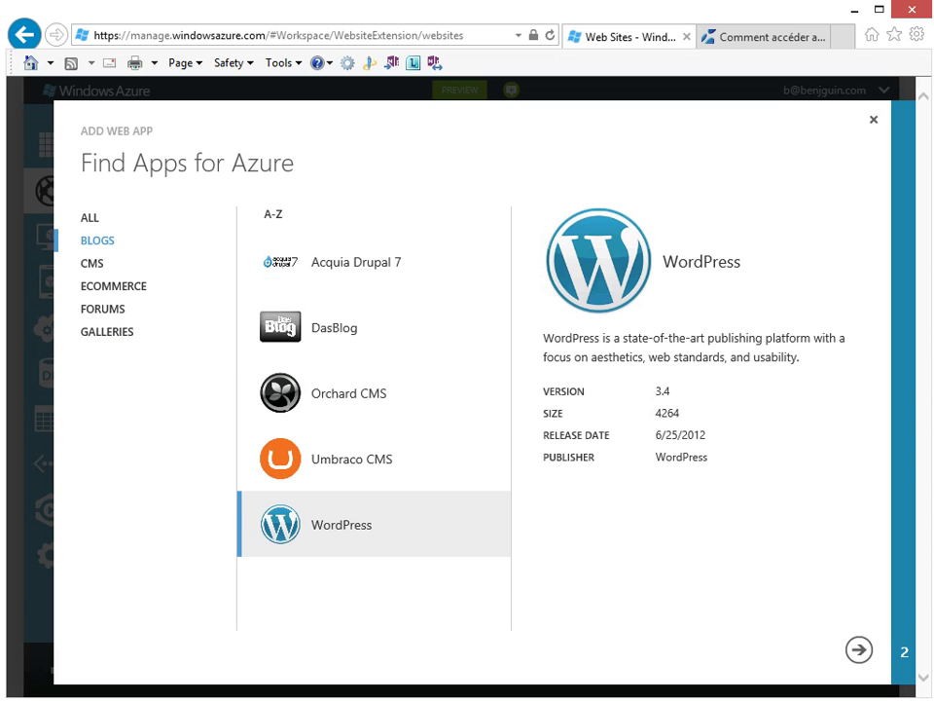
Name the new WordPress site 'monwordpress'
click(859, 650)
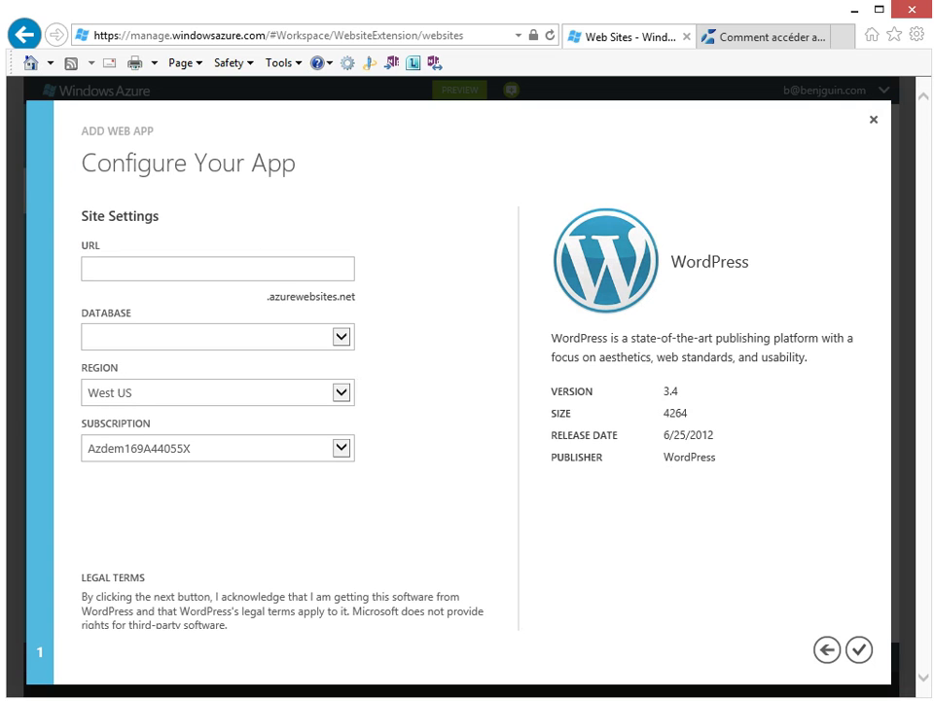
text(monwordpresz)
key(BackSpace)
text(s)
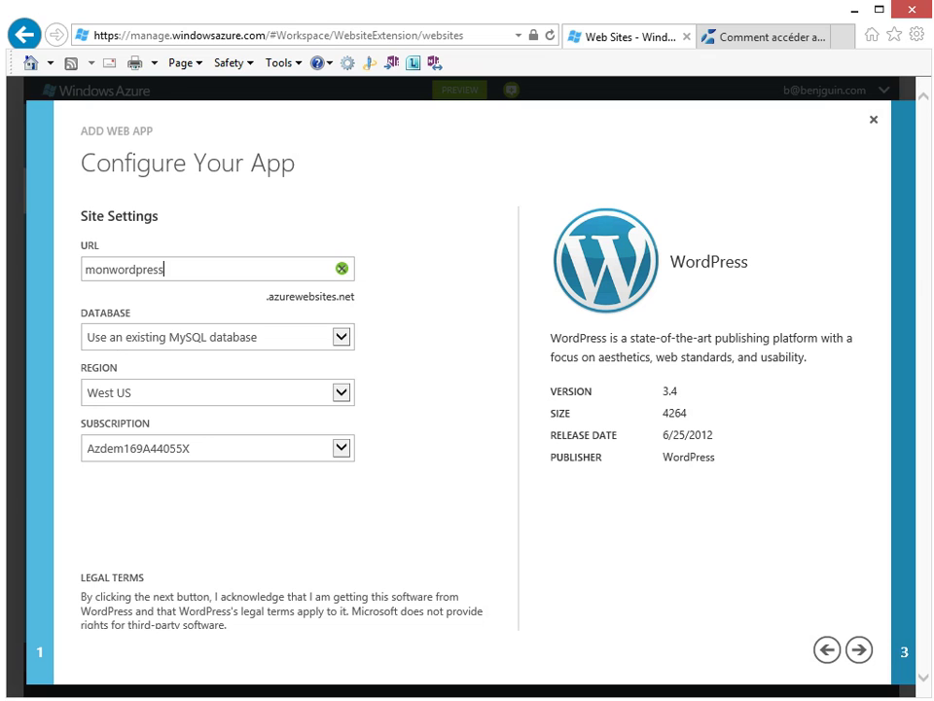
Choose a new MySQL database, the North Europe region, and the other subscription
click(341, 337)
click(167, 352)
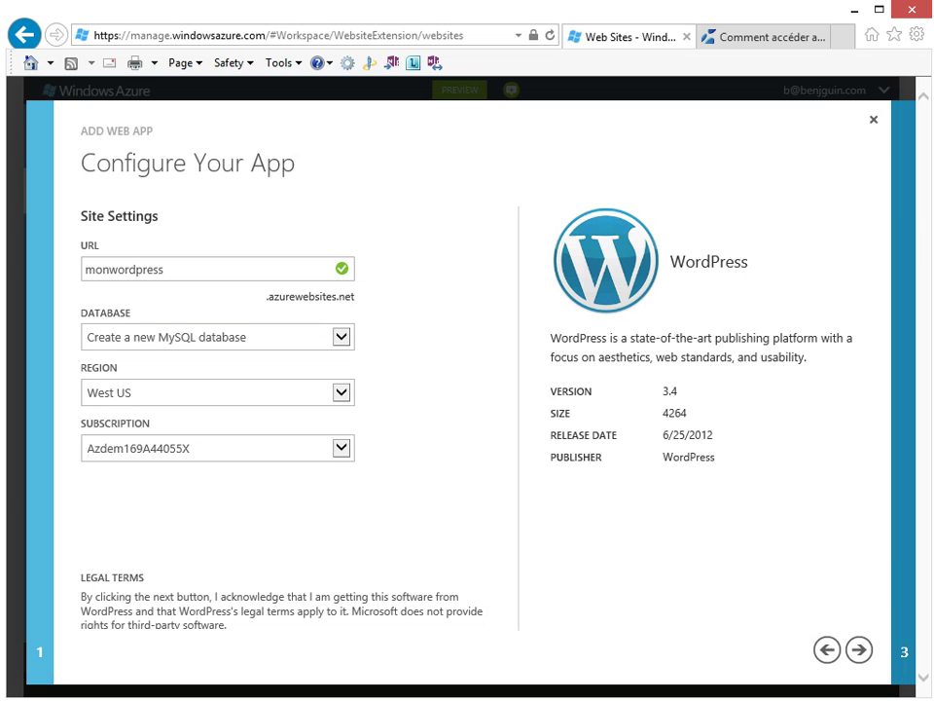
key(Tab)
key(alt+Down)
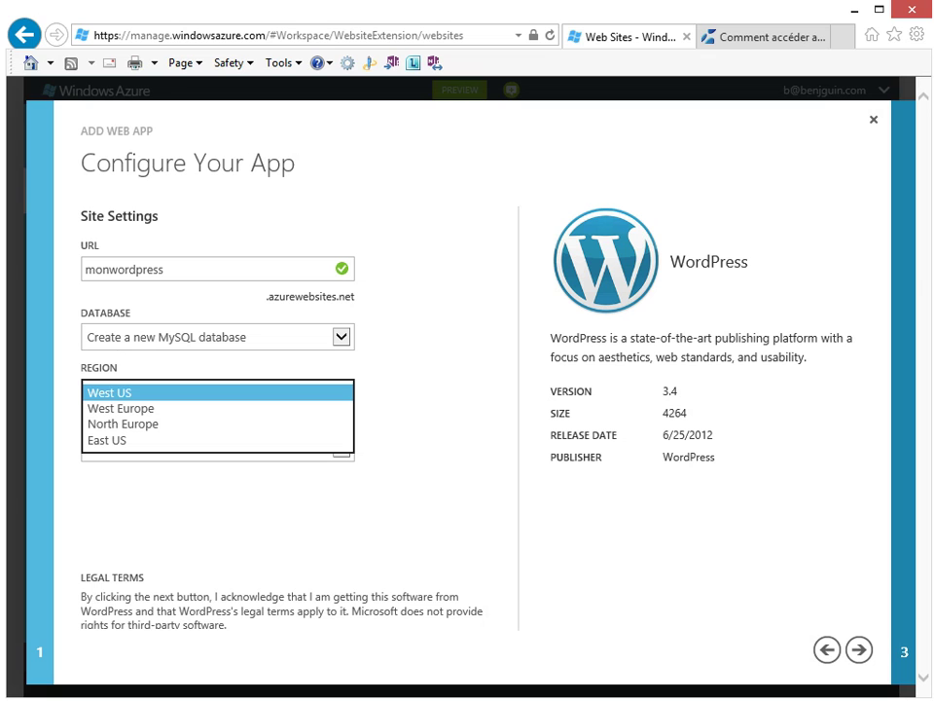
click(121, 424)
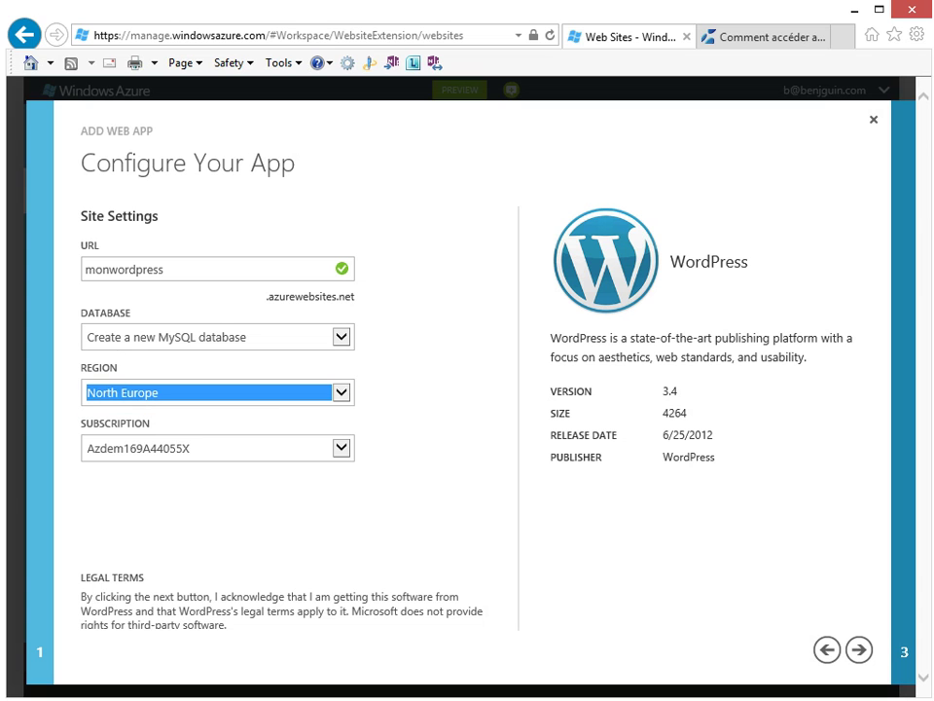
click(340, 448)
click(122, 465)
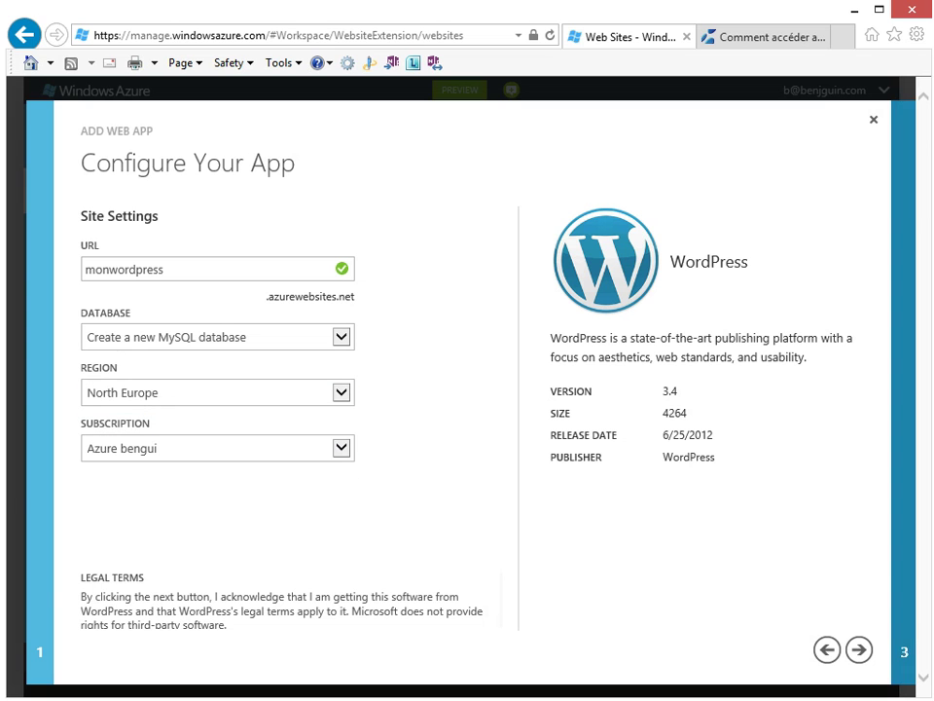
Accept the ClearDB legal terms and complete the site creation
click(860, 649)
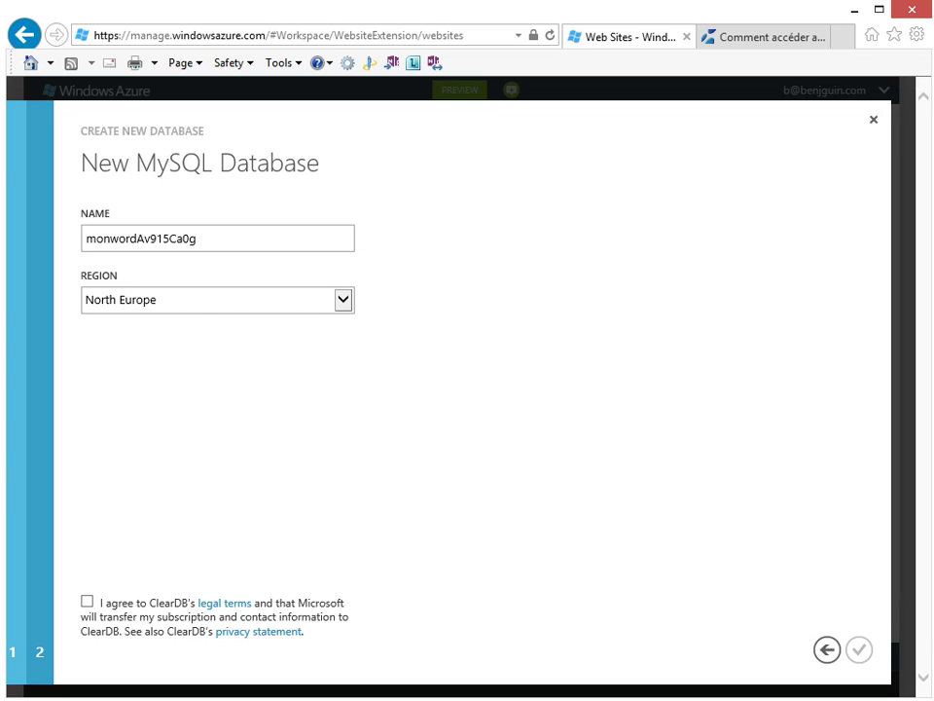
click(87, 602)
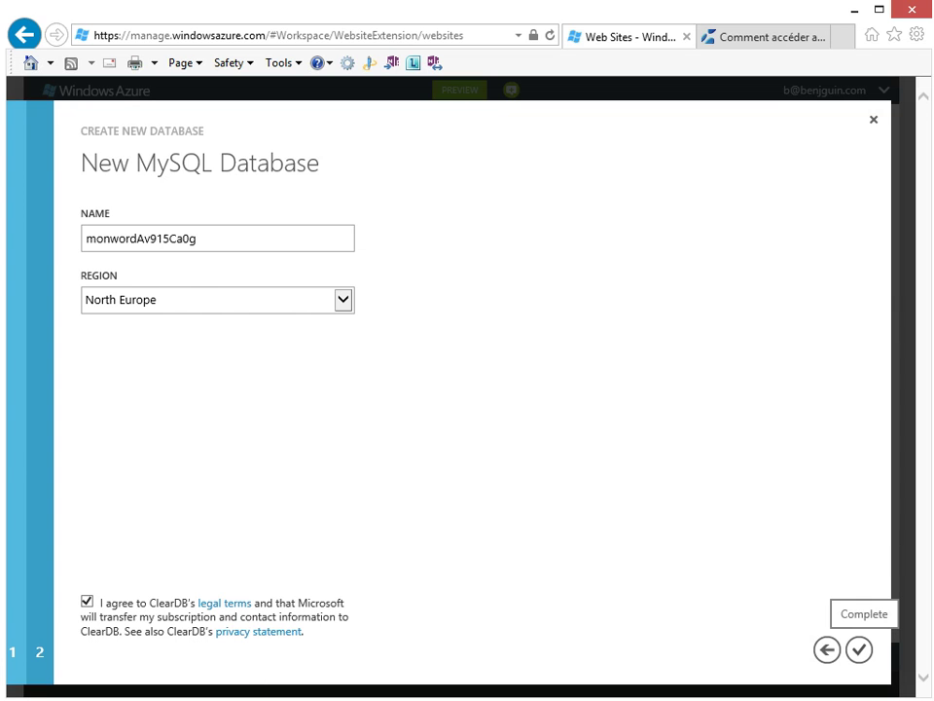
click(859, 649)
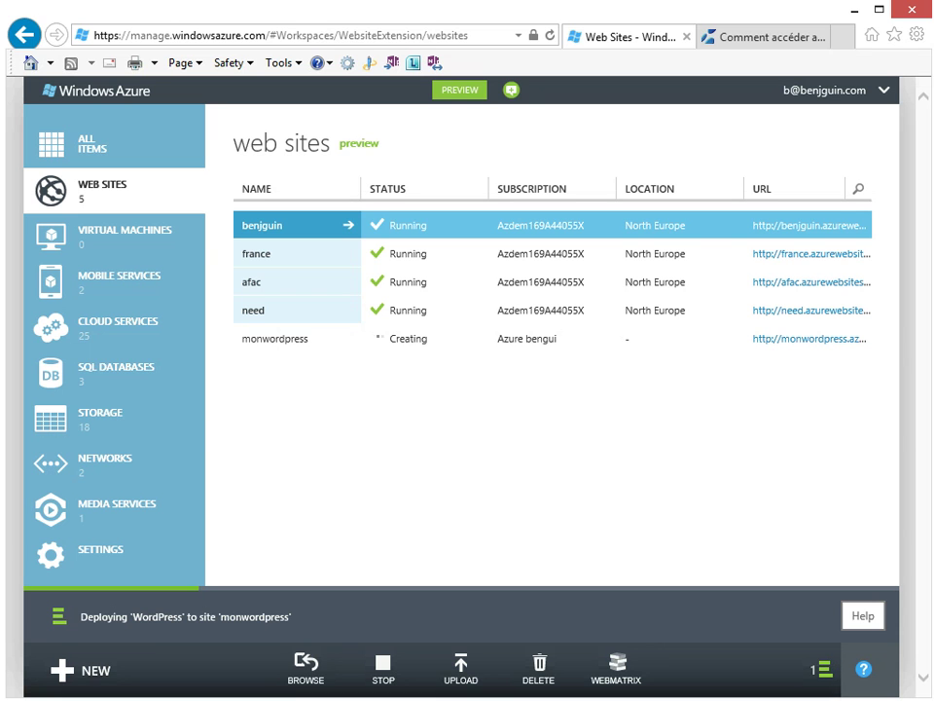
Open the france site's URL in a new browser tab and switch to it
click(274, 339)
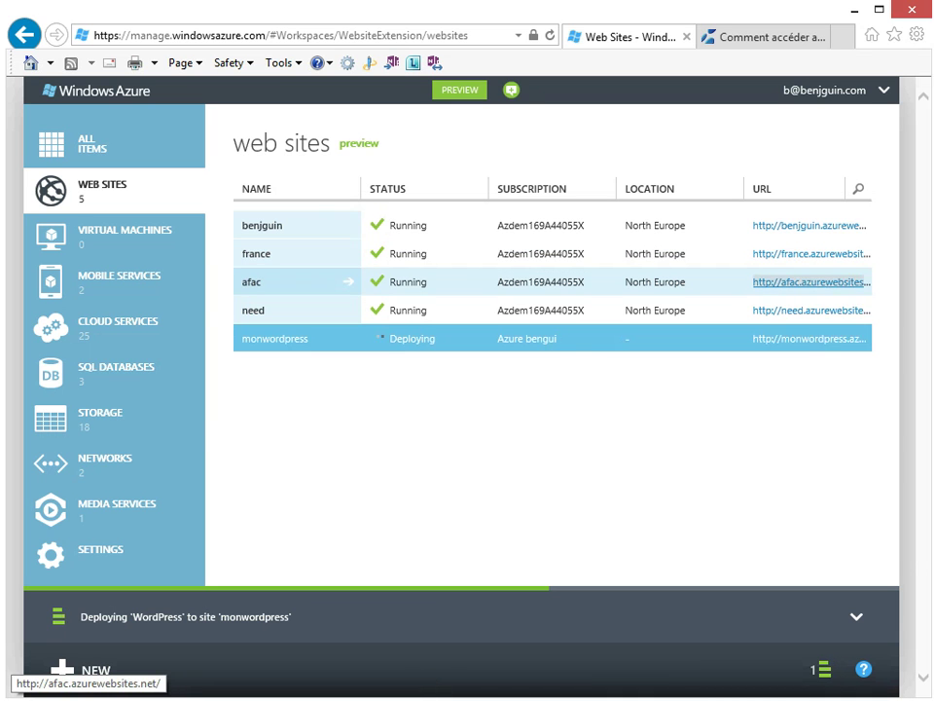
right_click(813, 283)
key(Escape)
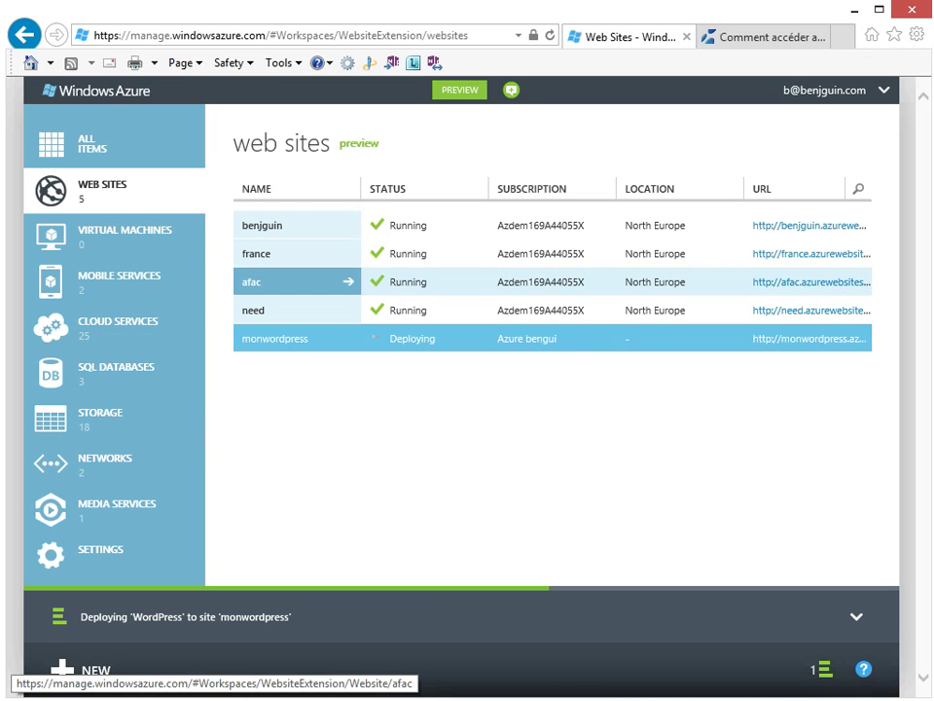
right_click(813, 254)
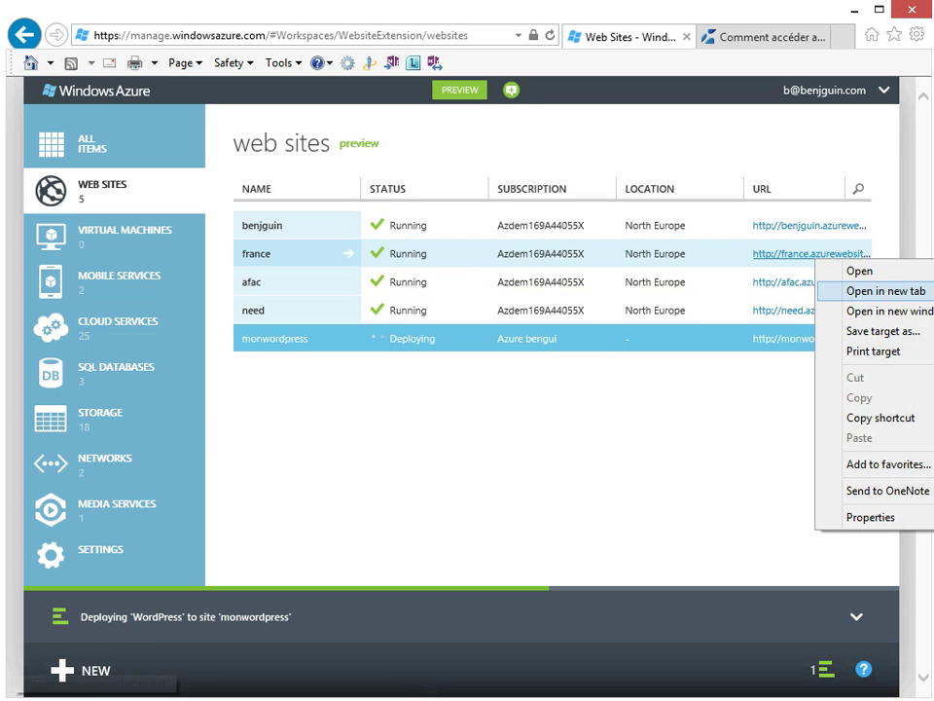
click(856, 288)
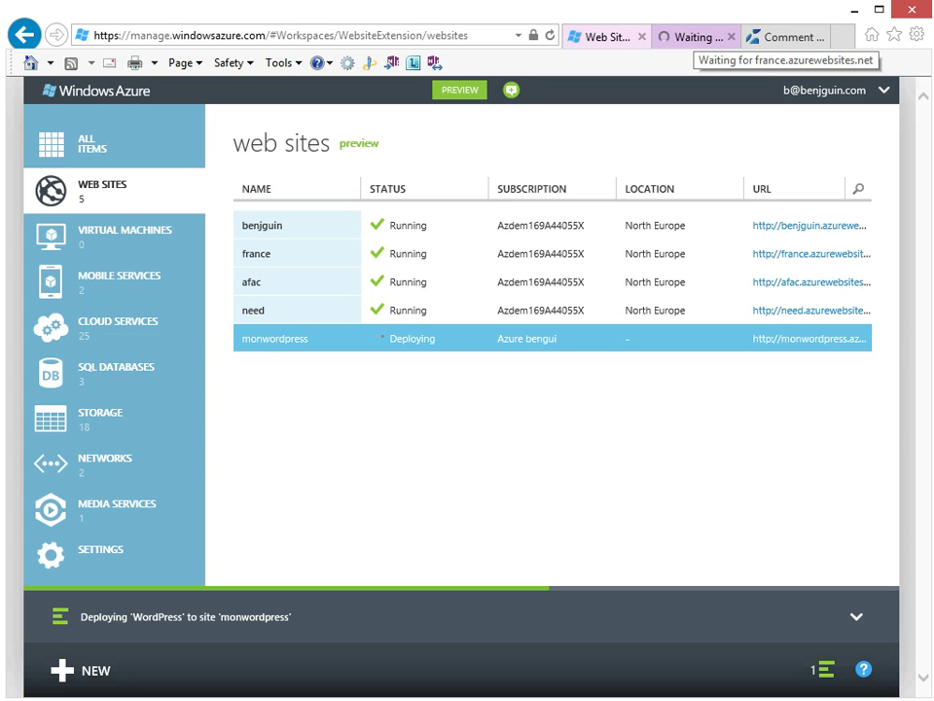
click(693, 37)
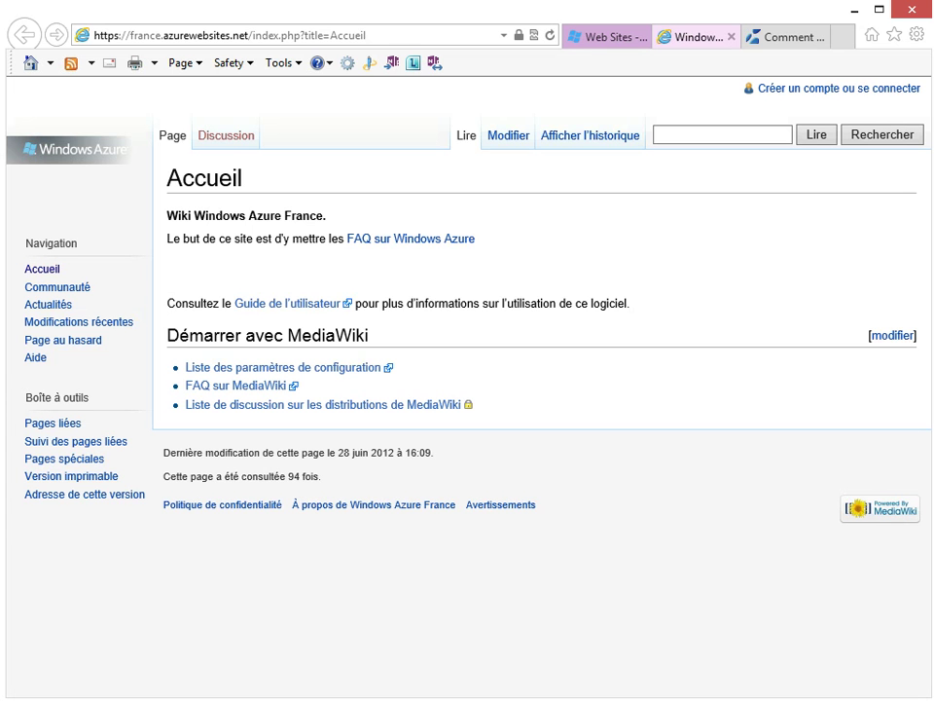
Back in the portal, open the monwordpress site URL in a new tab
key(ctrl+shift+Tab)
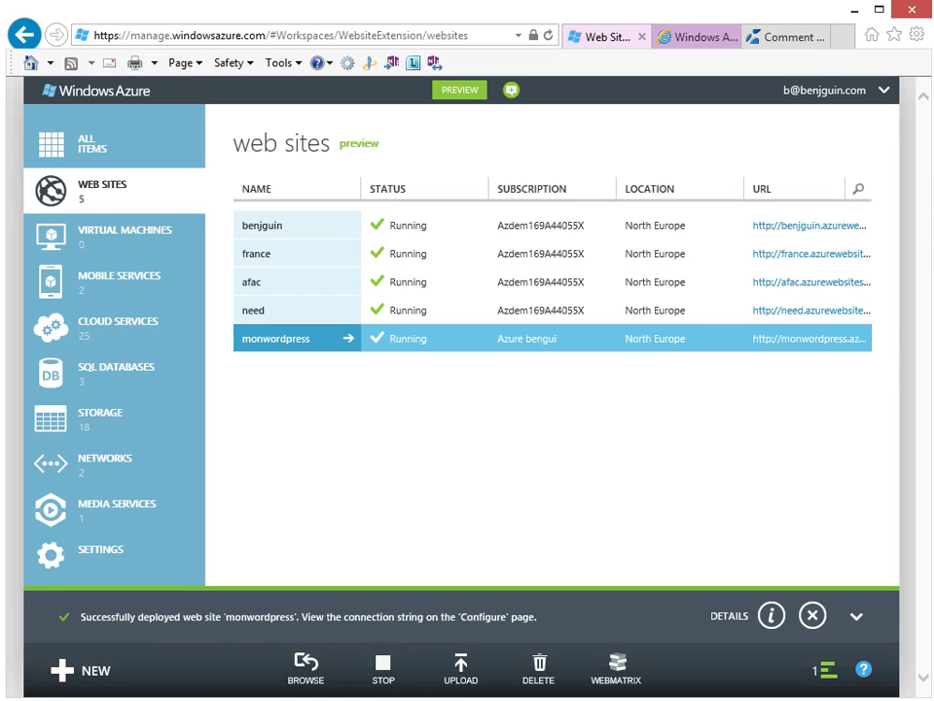
right_click(842, 341)
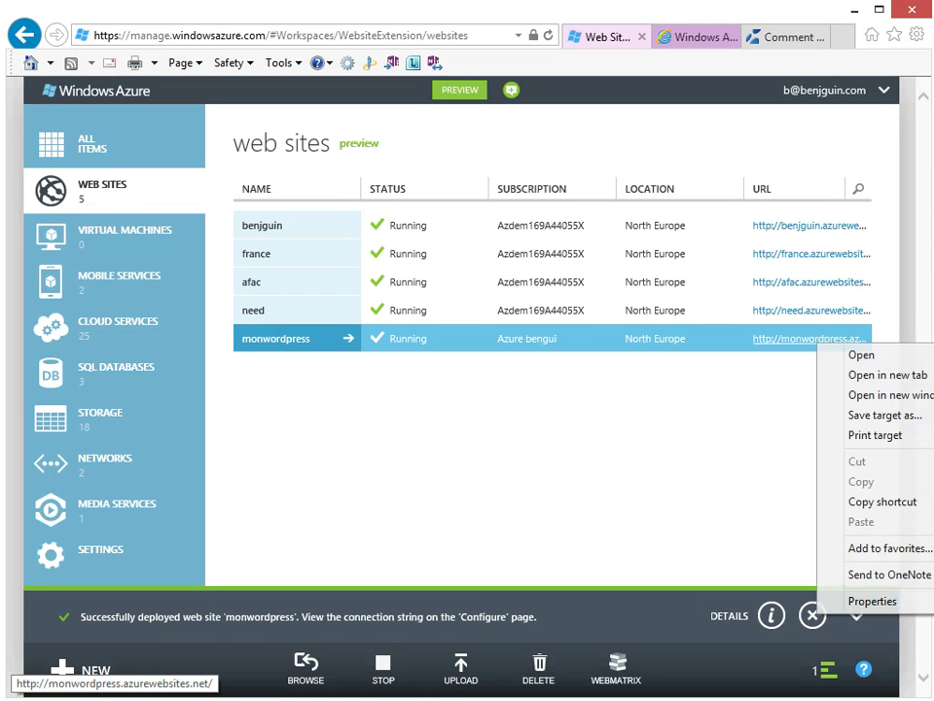
click(857, 374)
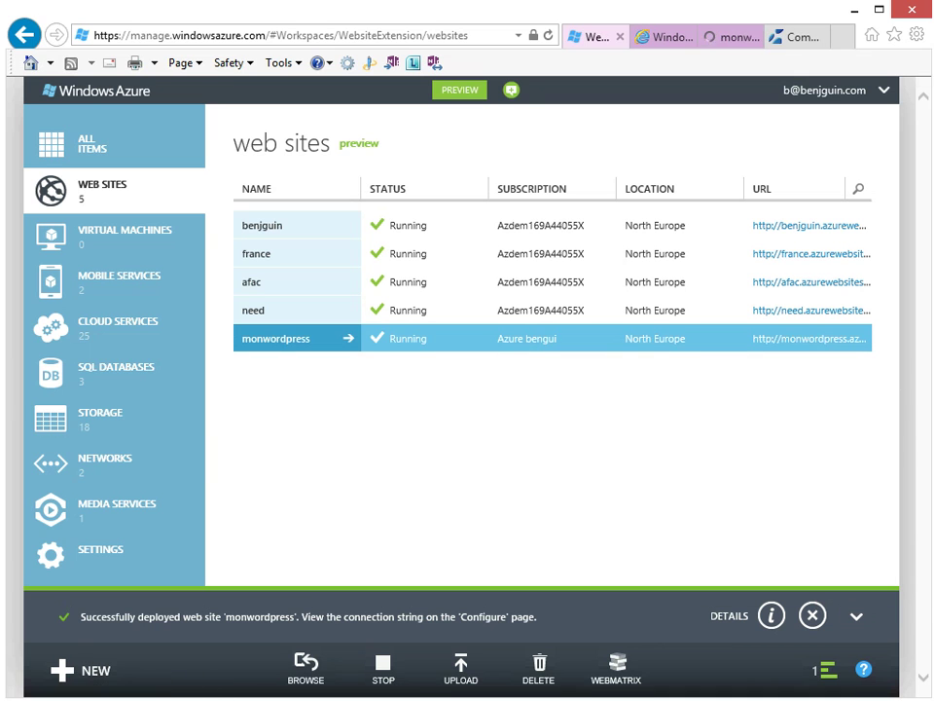
Enter the site title 'mon nouveau blog' and username 'administrateur'
click(728, 37)
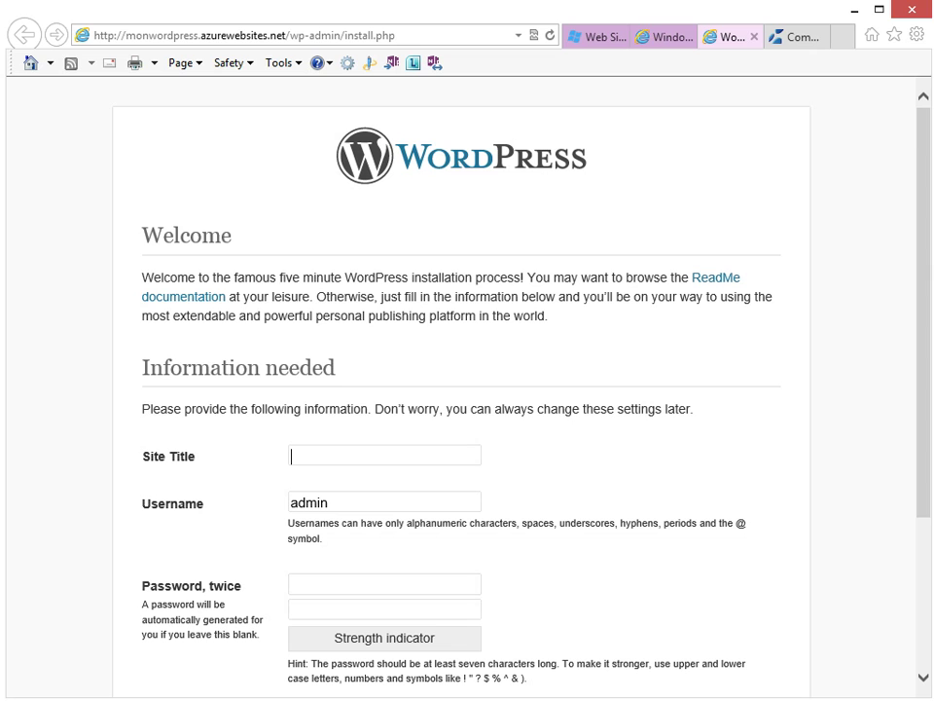
text(mon nouveau blog)
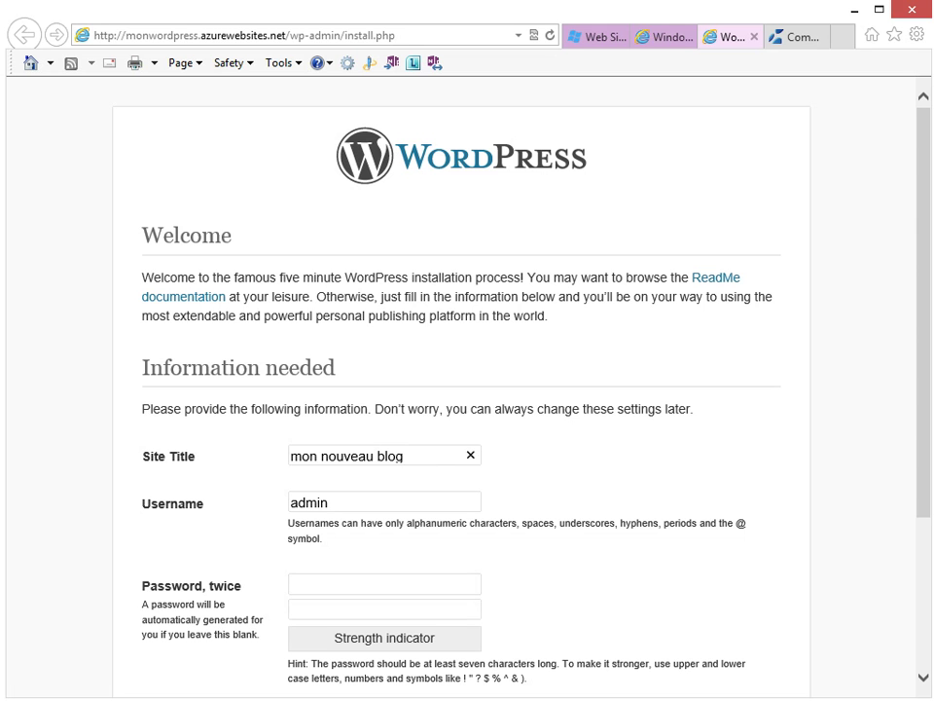
click(385, 584)
scroll(385, 584, down, 3)
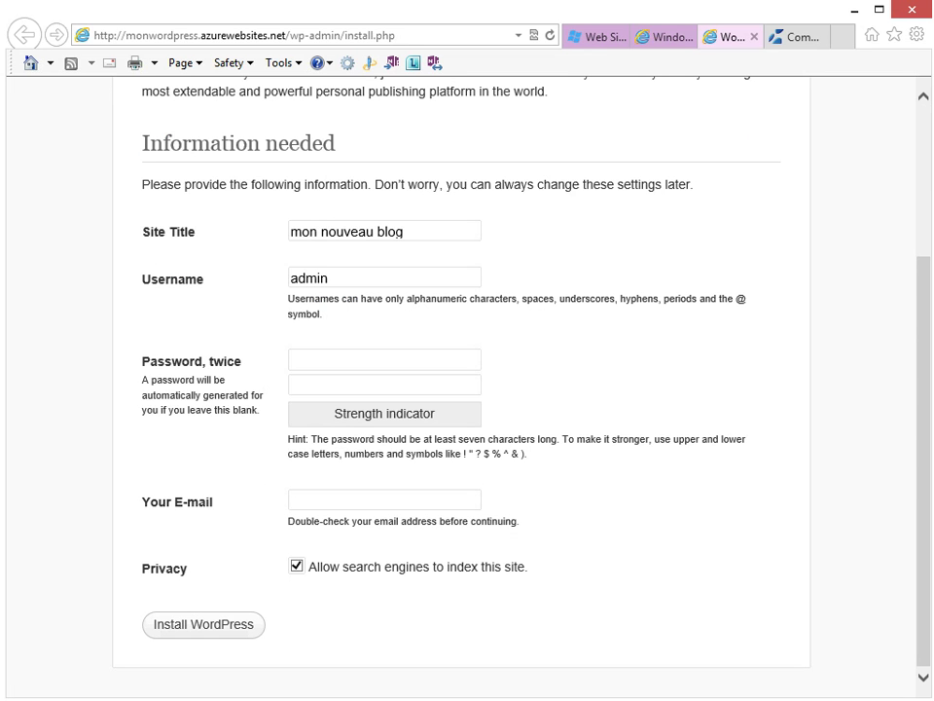
click(331, 277)
text(istrateur)
Enter the password twice, uncheck search-engine indexing, and submit the install form
click(385, 359)
text(••••••••••)
key(Tab)
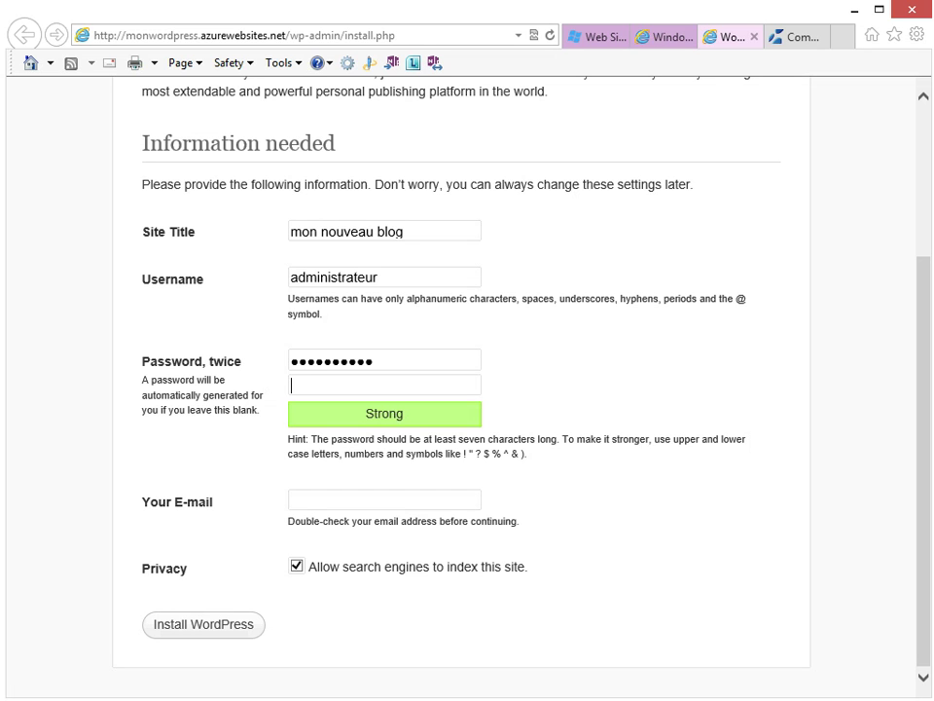
text(••••••••••)
key(Tab)
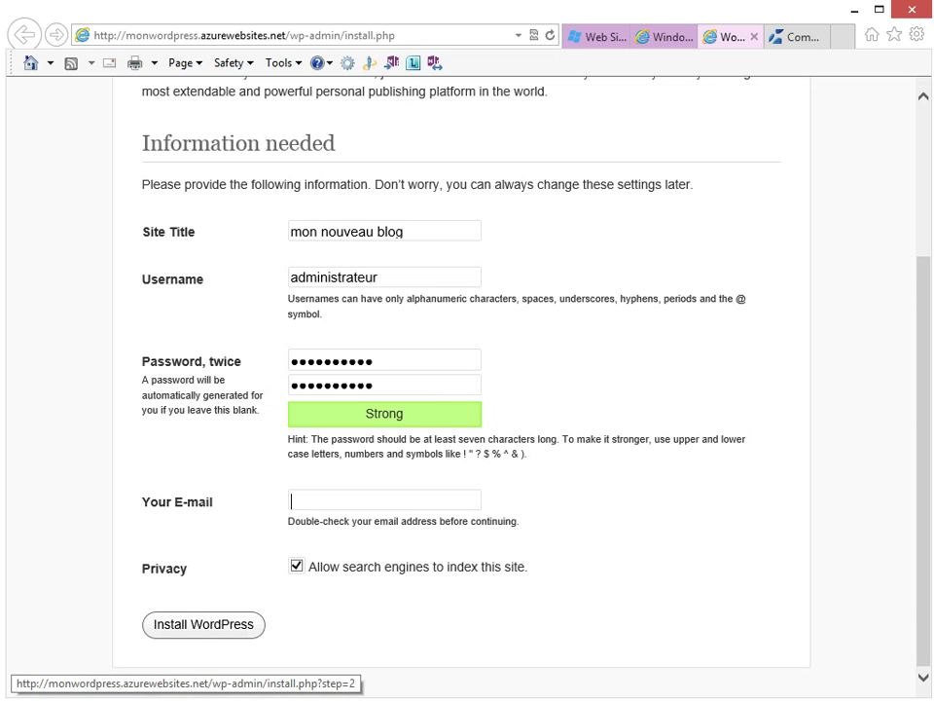
key(Tab)
key(space)
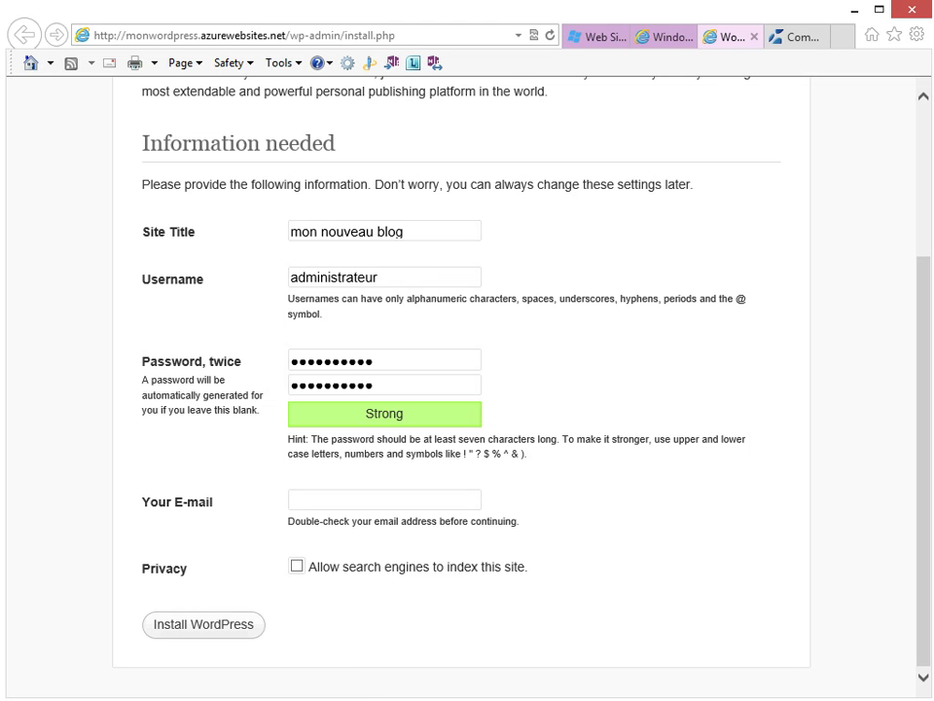
key(Tab)
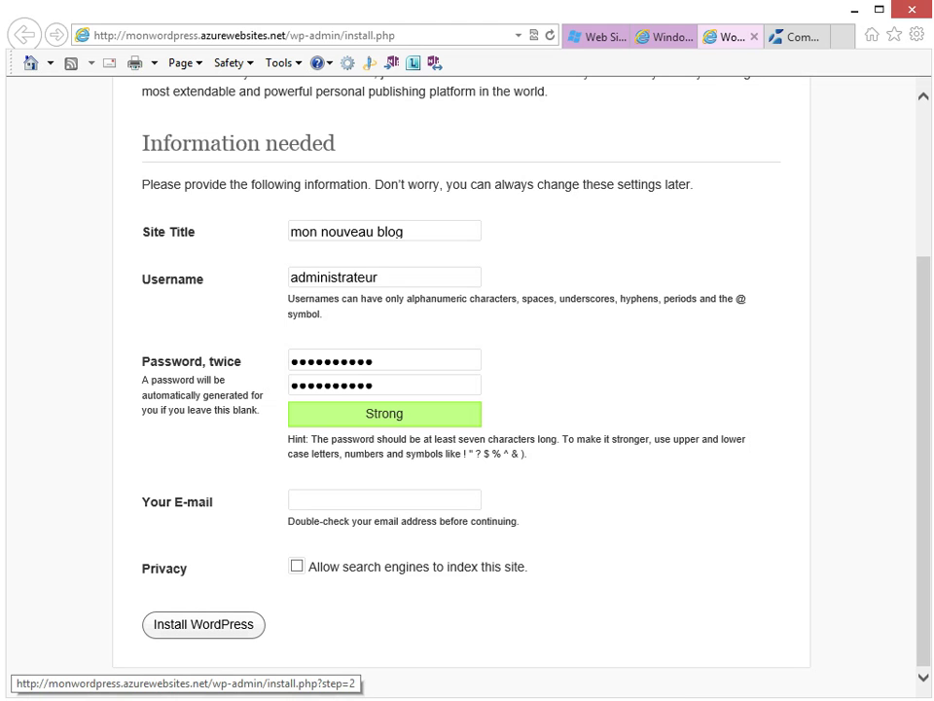
key(Return)
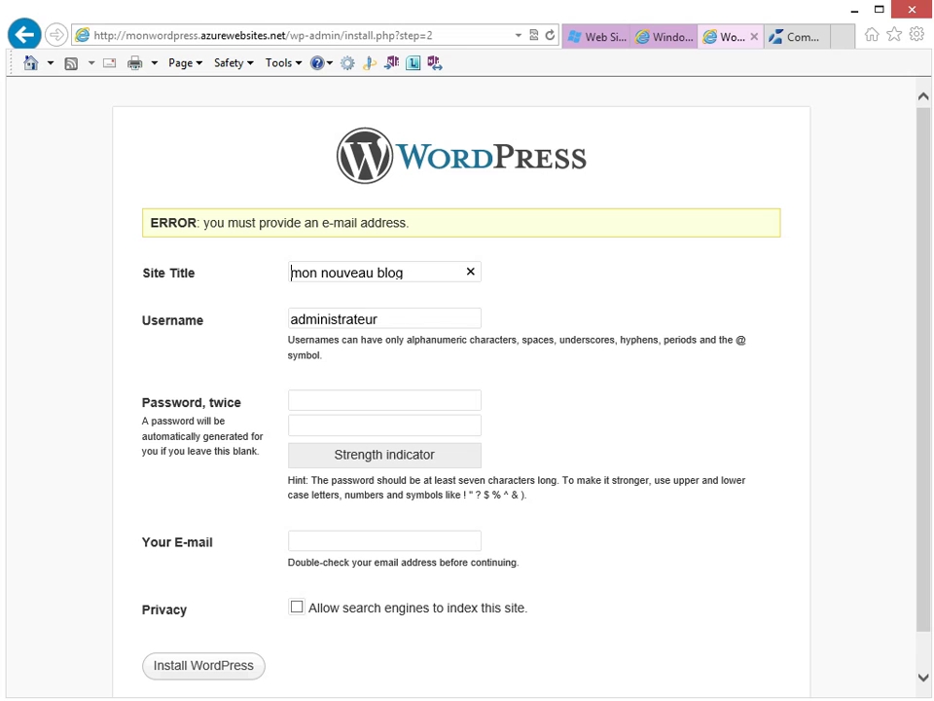
Enter a strong password in both password boxes
key(Tab)
text(pass)
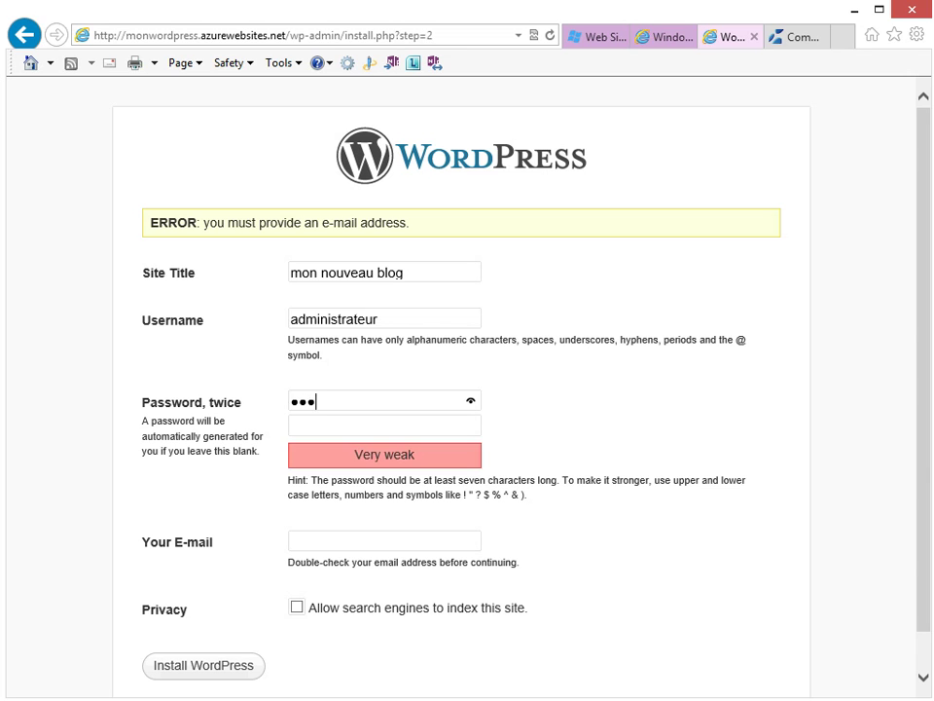
key(BackSpace)
key(BackSpace)
key(BackSpace)
key(BackSpace)
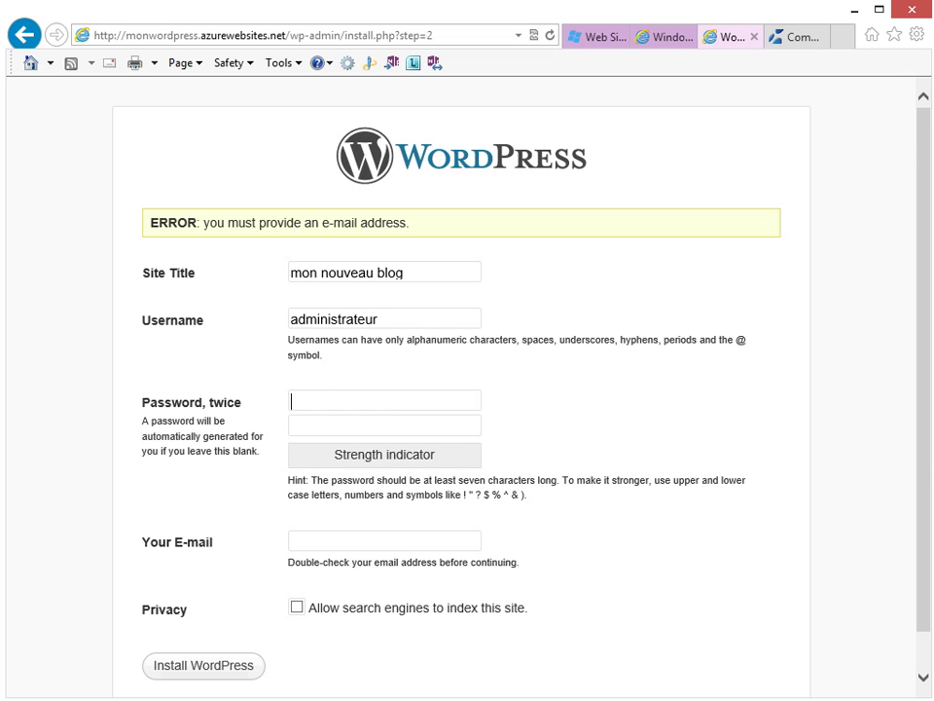
text(P@ssw0rd12)
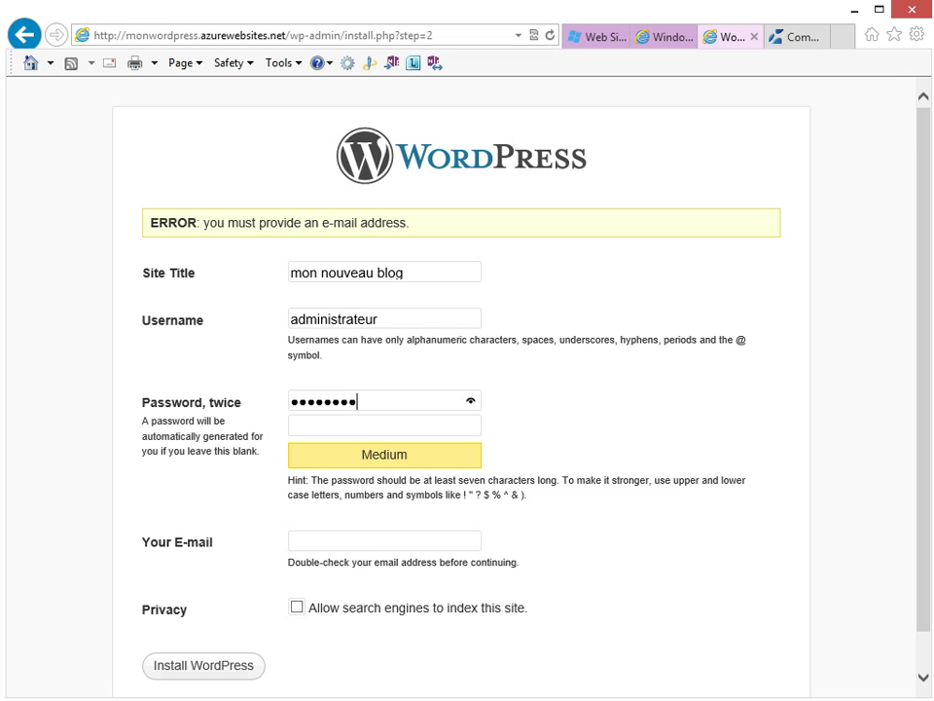
key(Tab)
text(P@ssw0rd1)
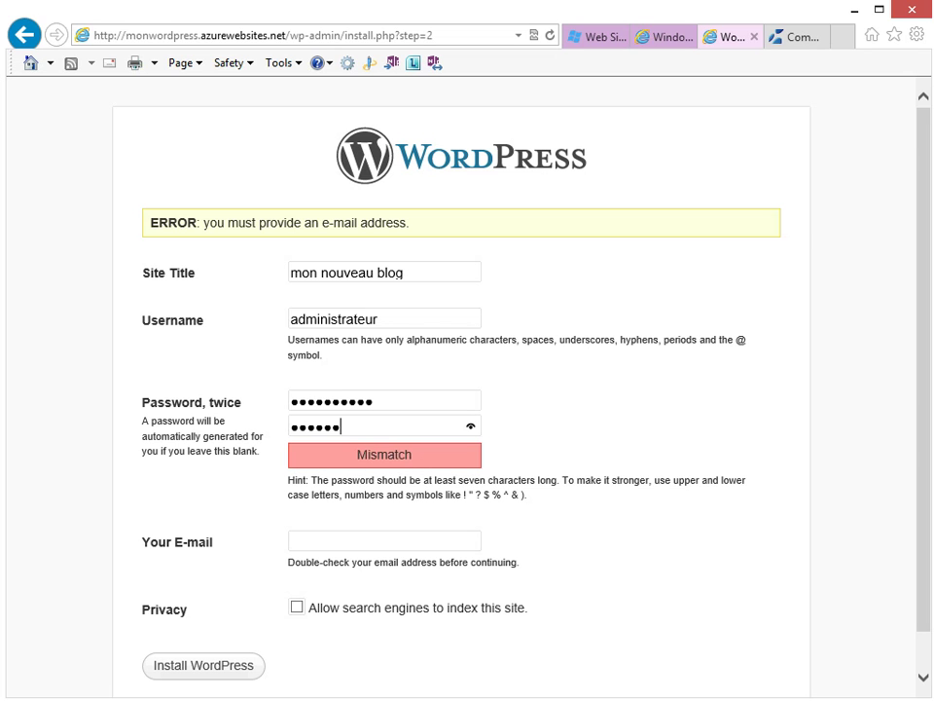
text(2)
key(Tab)
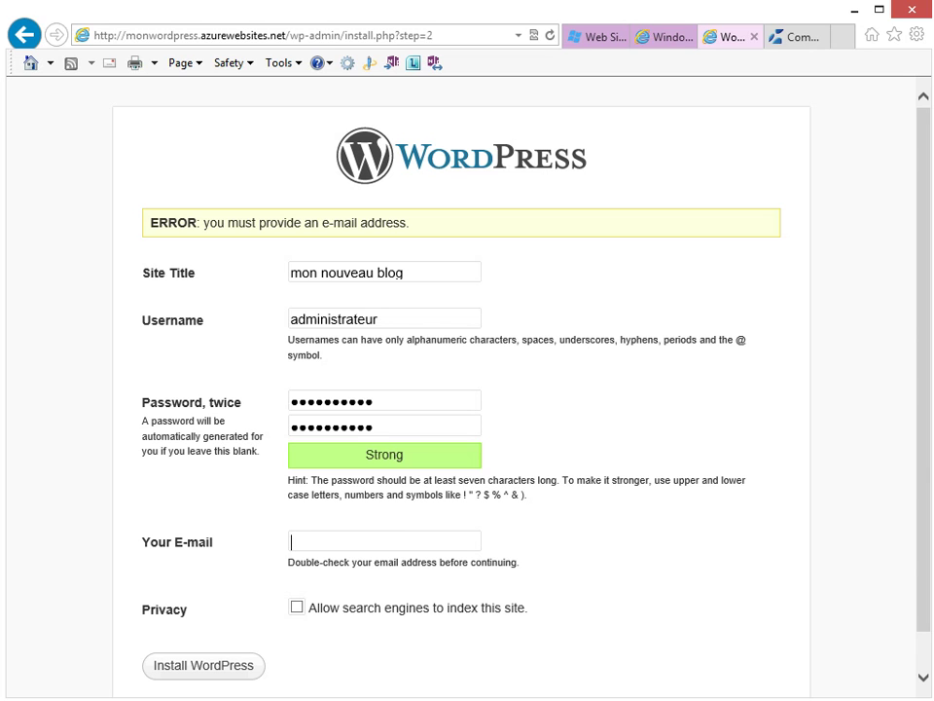
Fill in the admin e-mail from the suggestions and submit the installation
text(azure)
key(BackSpace)
key(BackSpace)
key(BackSpace)
key(BackSpace)
key(BackSpace)
text(web)
key(Down)
key(Return)
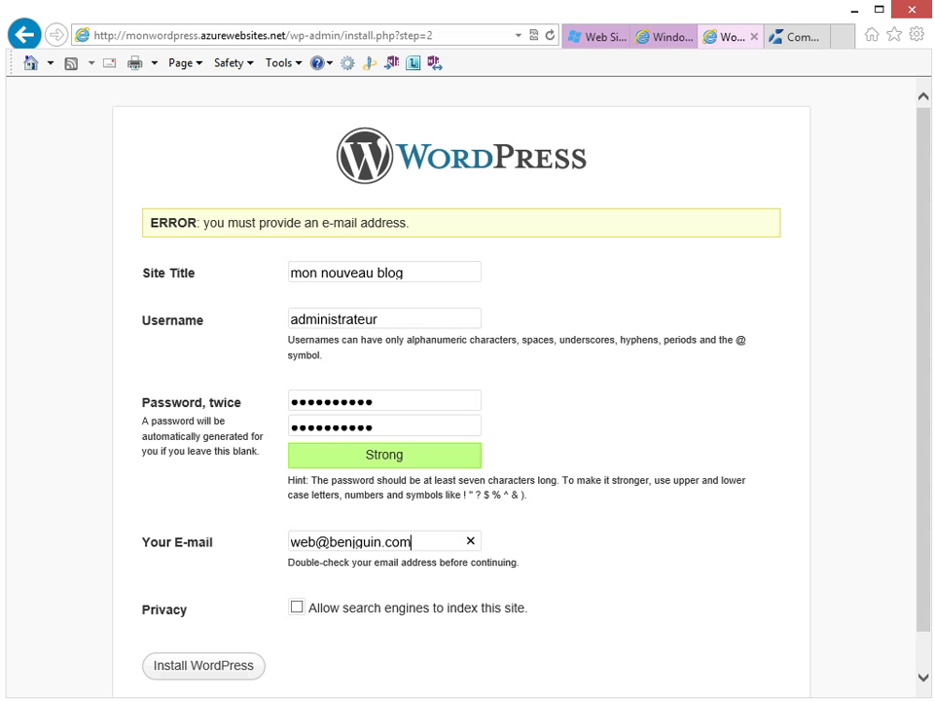
key(Return)
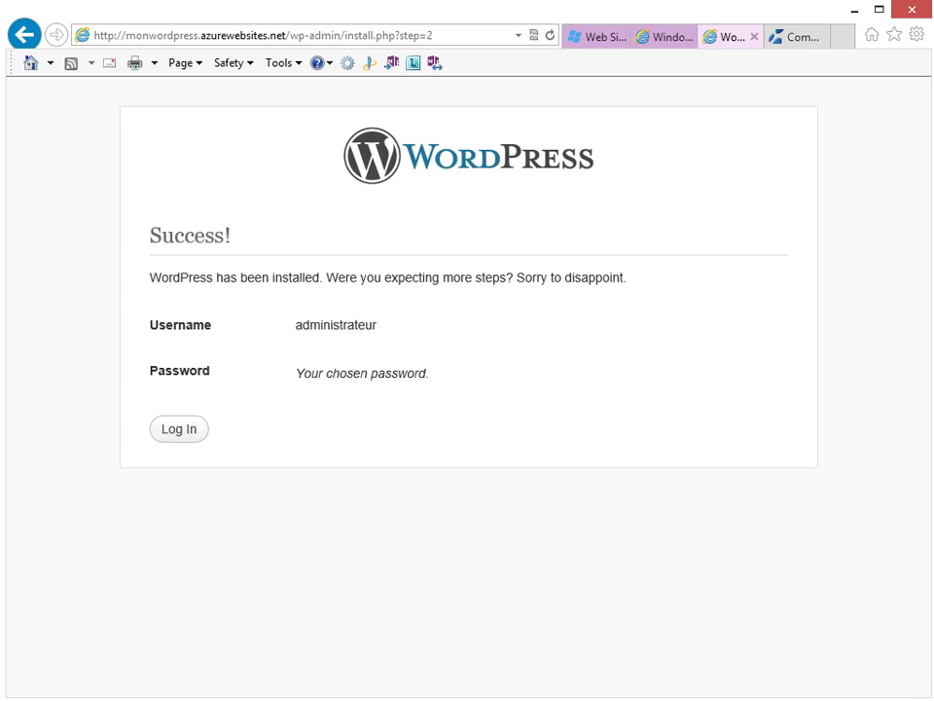
Log in as 'administrateur' with the account password
click(179, 428)
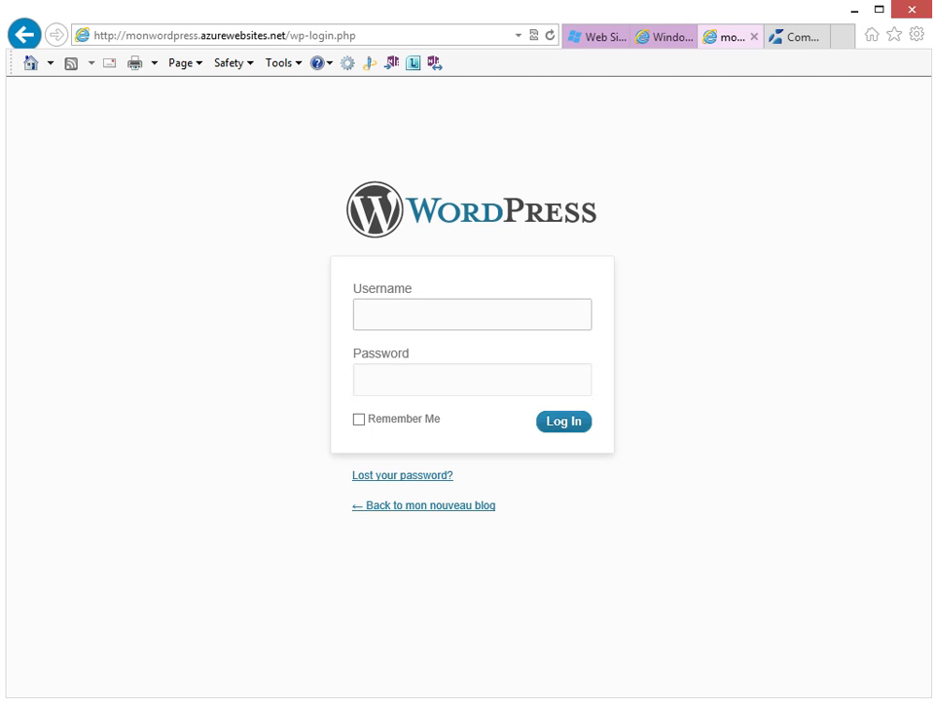
text(adminis)
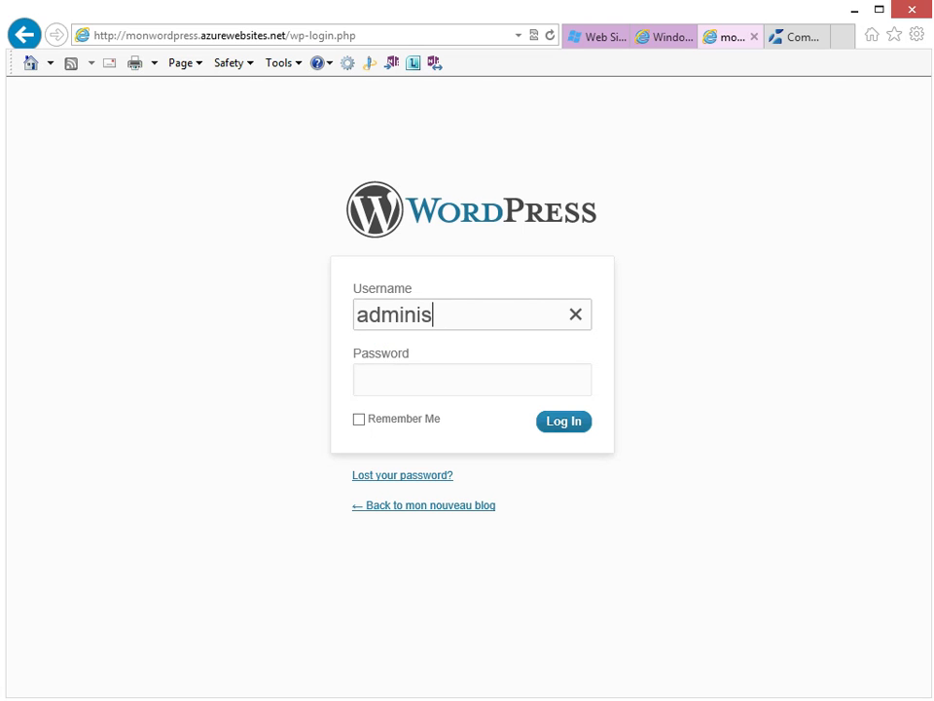
text(trateur)
key(Tab)
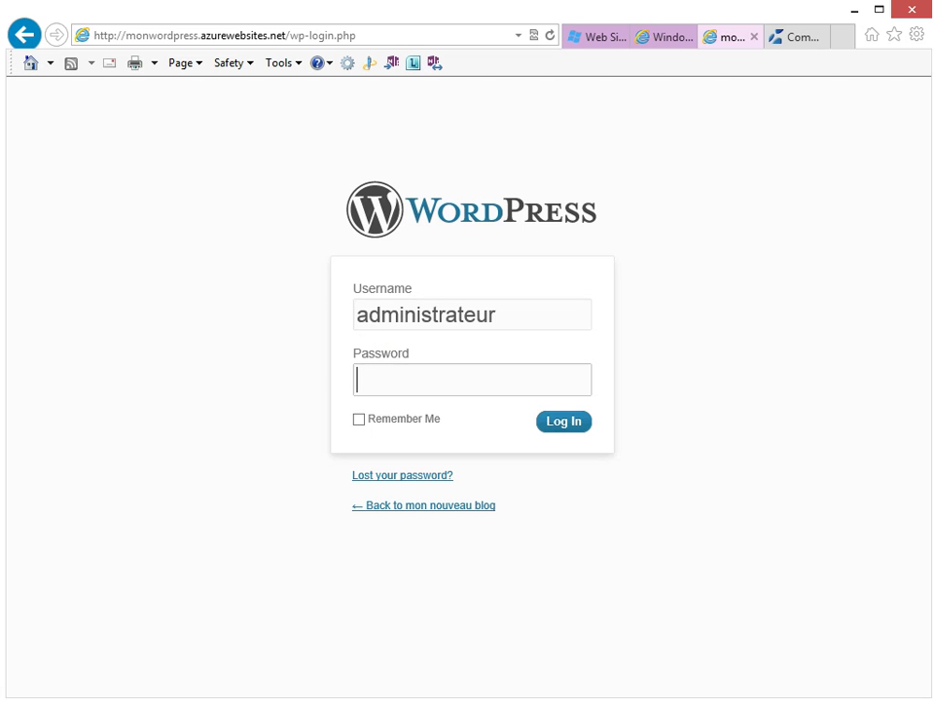
text(●●●●●●●●●●●)
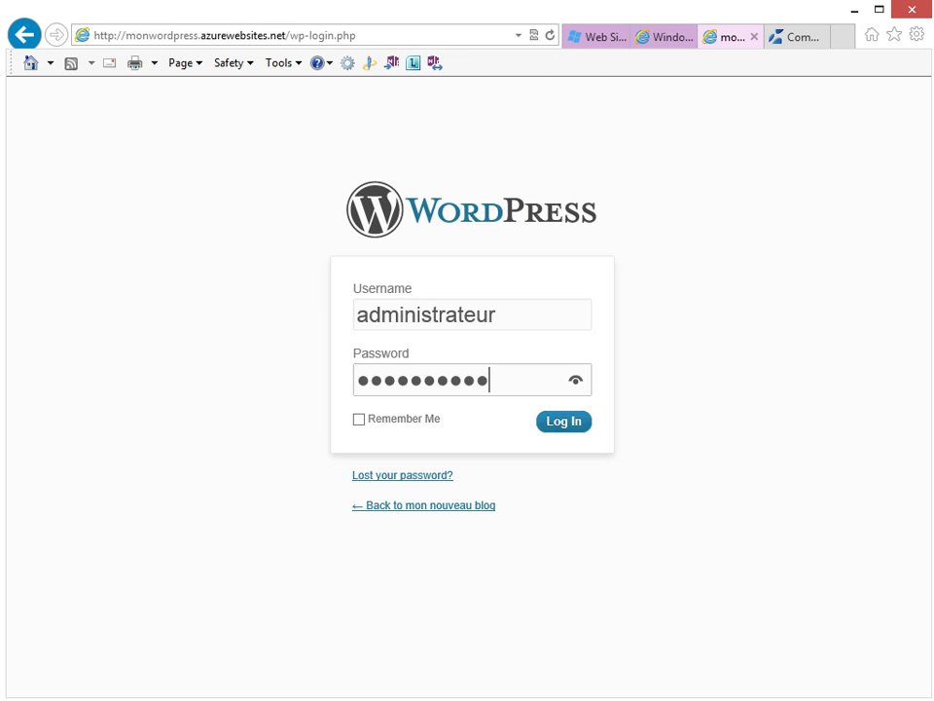
key(Return)
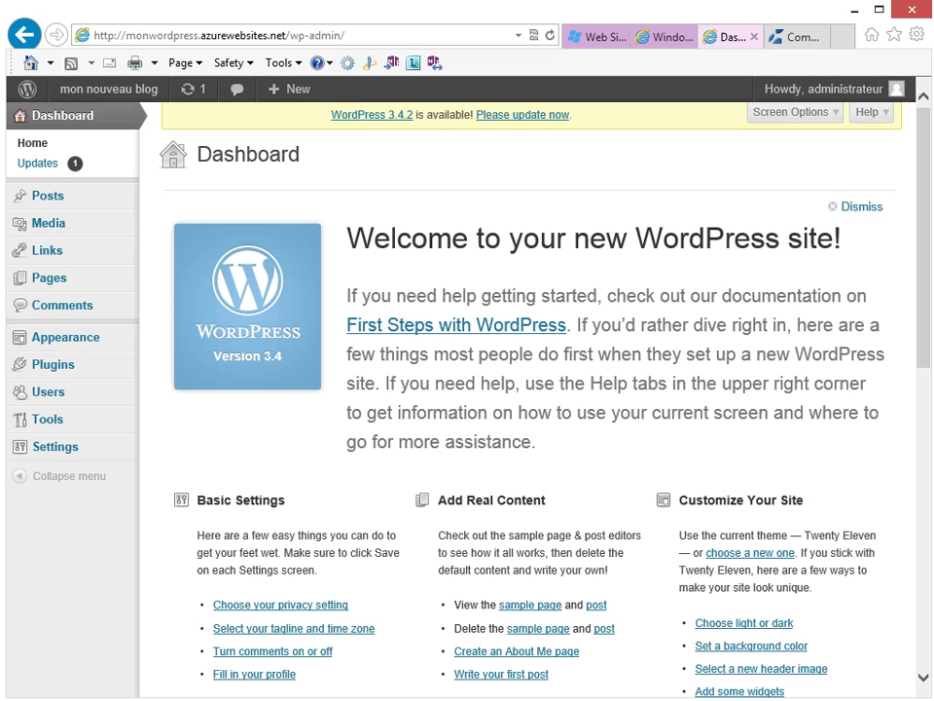
From the Posts list, open the Hello world! post in the Edit Post screen
click(47, 195)
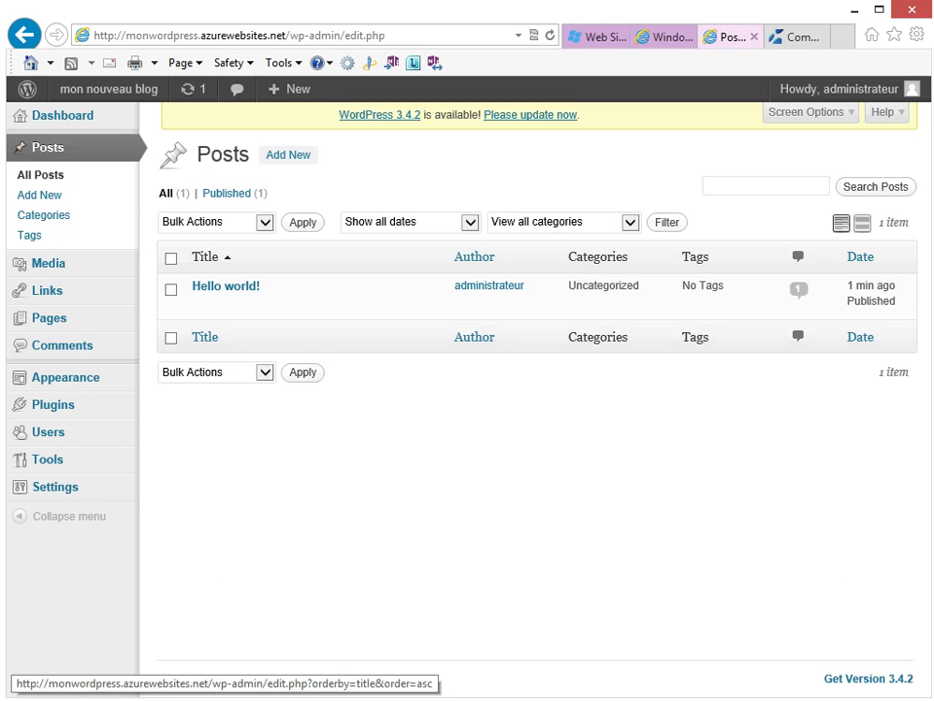
mouse_move(226, 285)
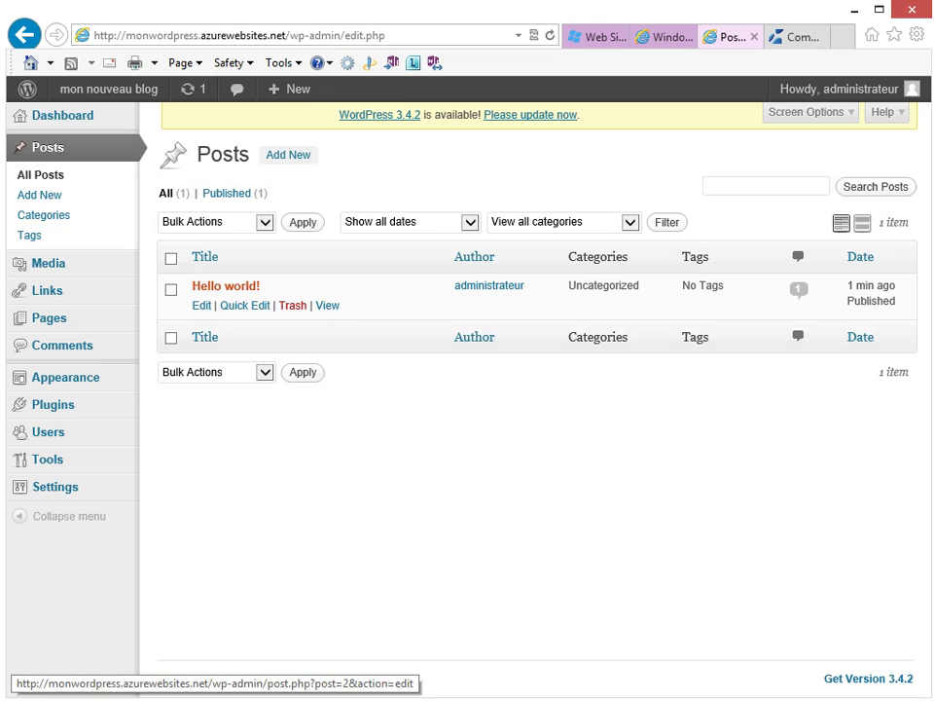
click(202, 305)
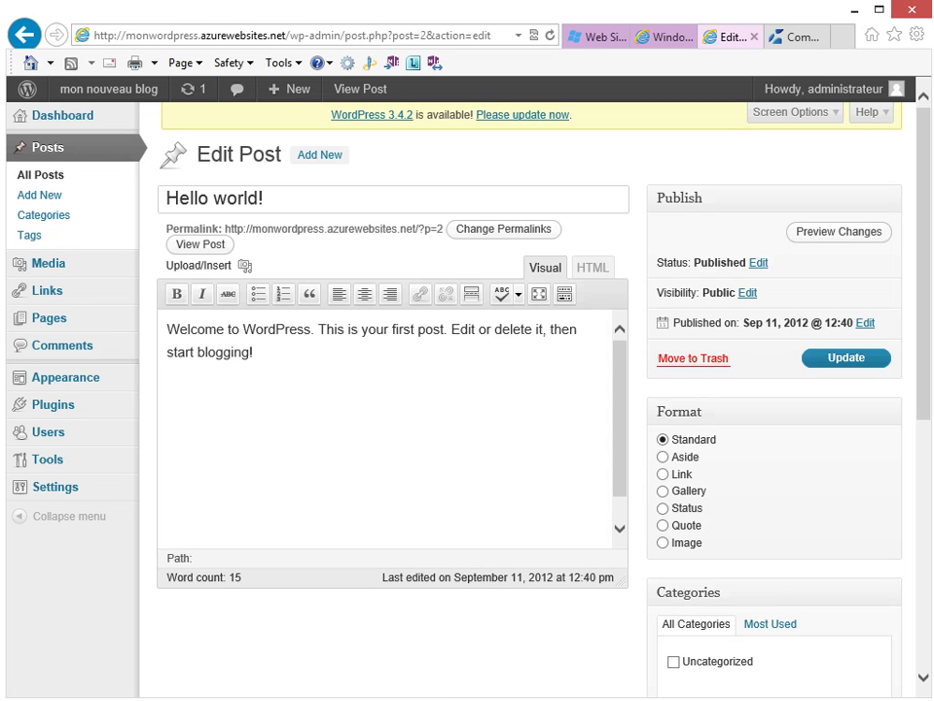
Add 'Modèle de site web avec Azure Web Sites' as the post's new first line and update it
click(256, 329)
key(Home)
key(Return)
key(Up)
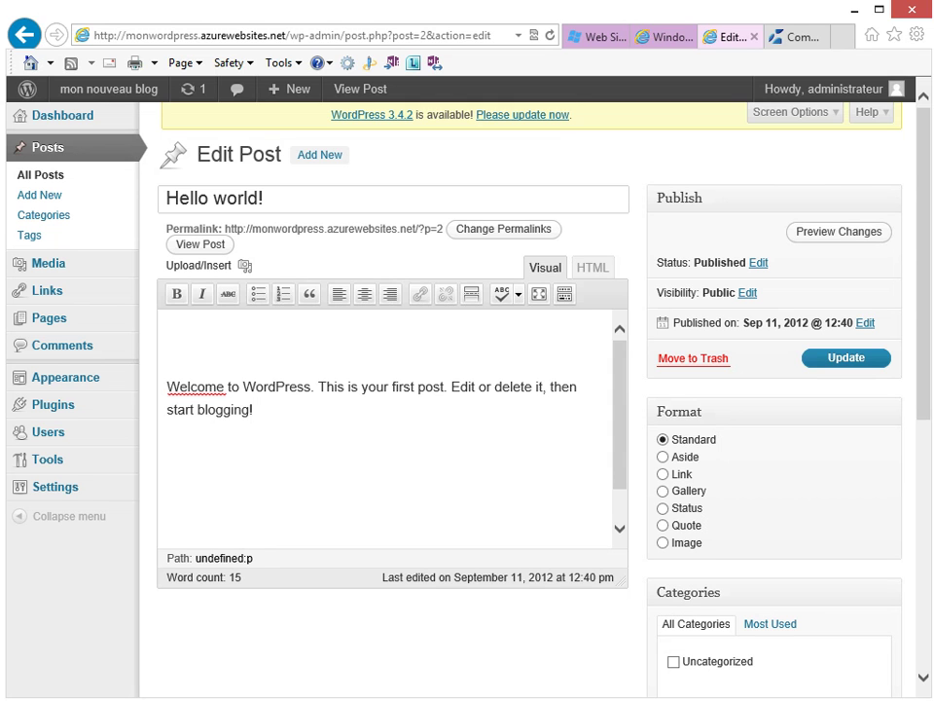
text(Modèle de )
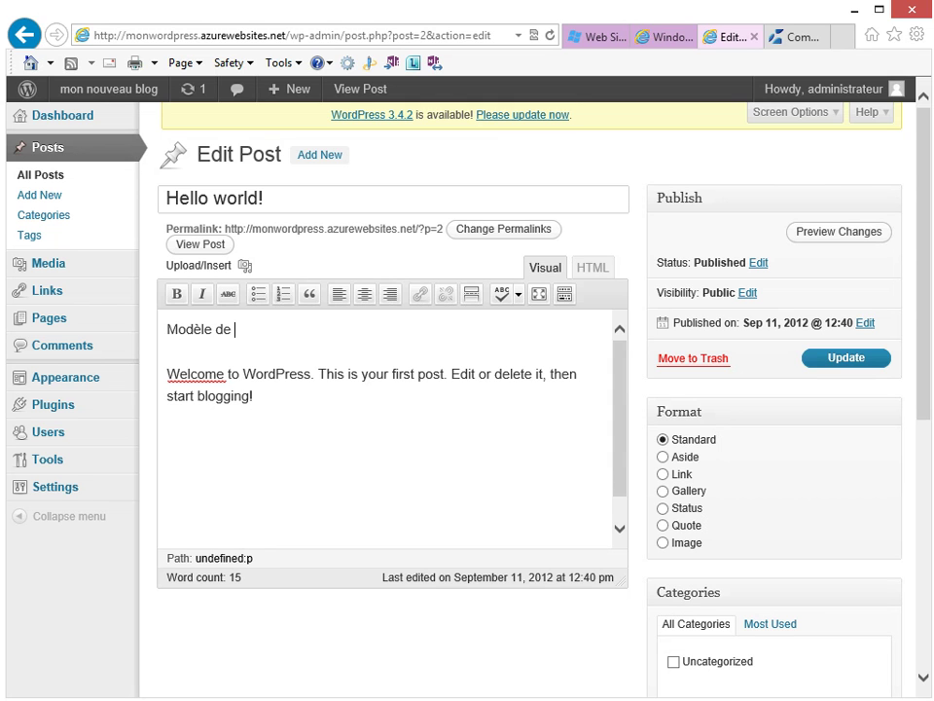
text(site web dans)
key(BackSpace)
key(BackSpace)
key(BackSpace)
key(BackSpace)
text(ave)
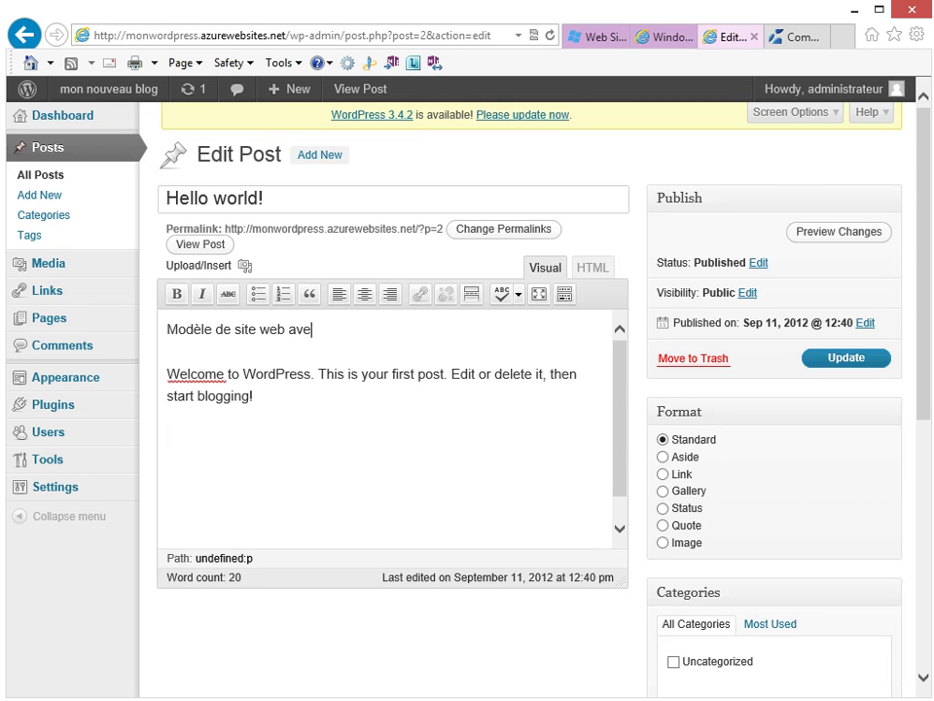
text(c Azure Web Sites)
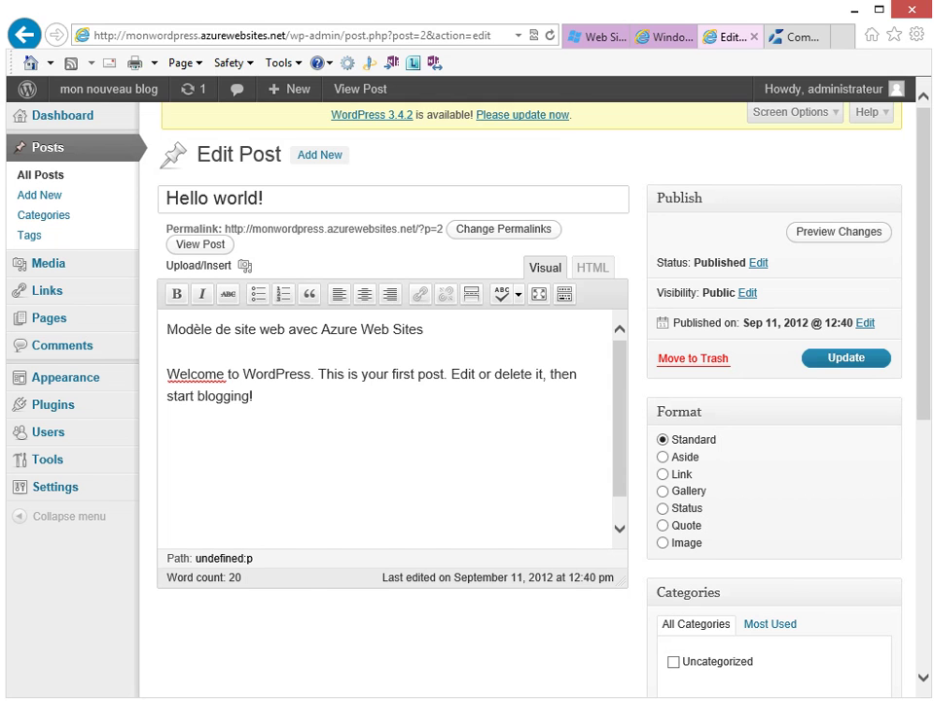
click(846, 357)
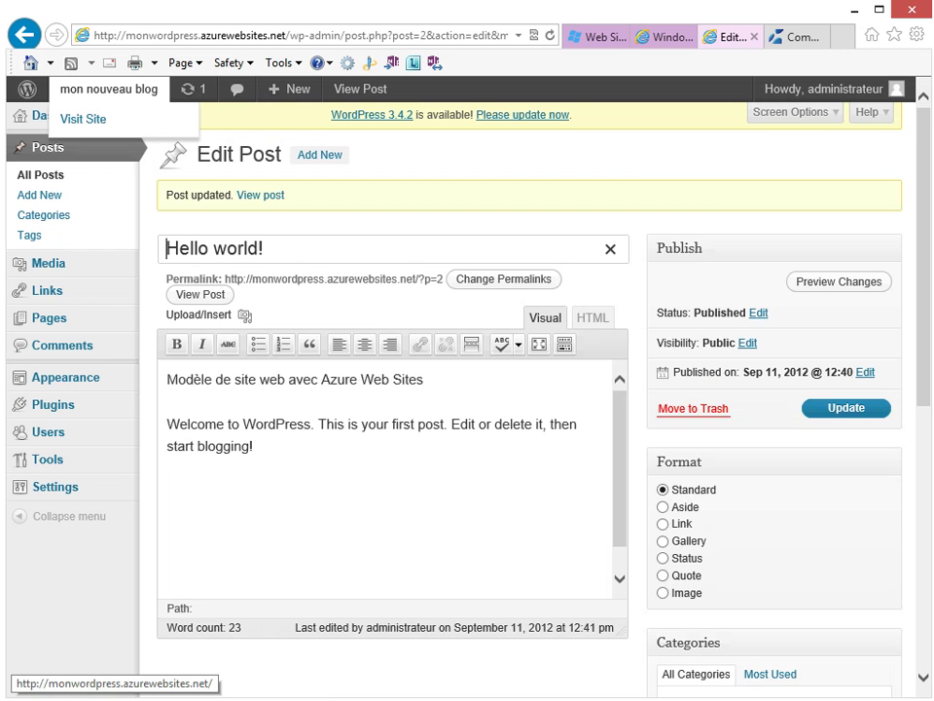
Visit the live mon nouveau blog front page and scroll through the updated Hello world! post
click(107, 88)
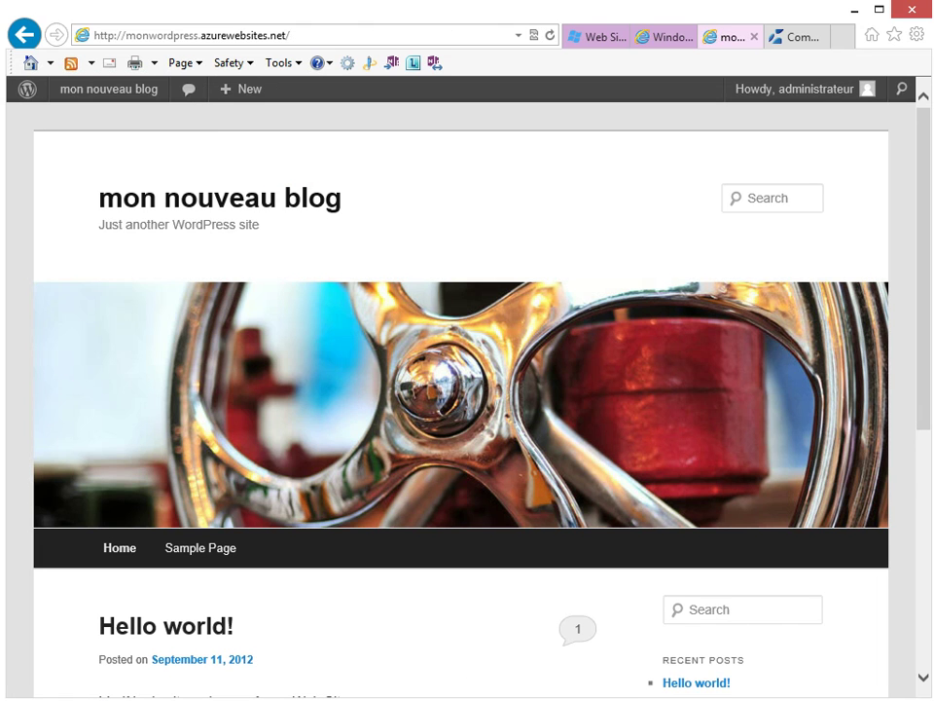
scroll(462, 390, down, 5)
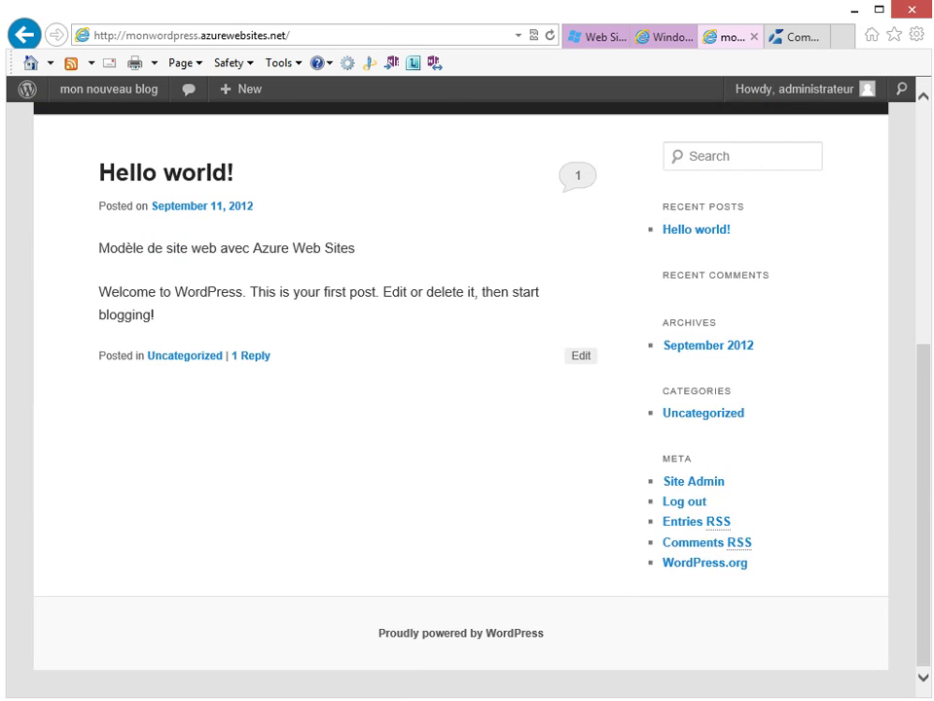
scroll(462, 390, up, 5)
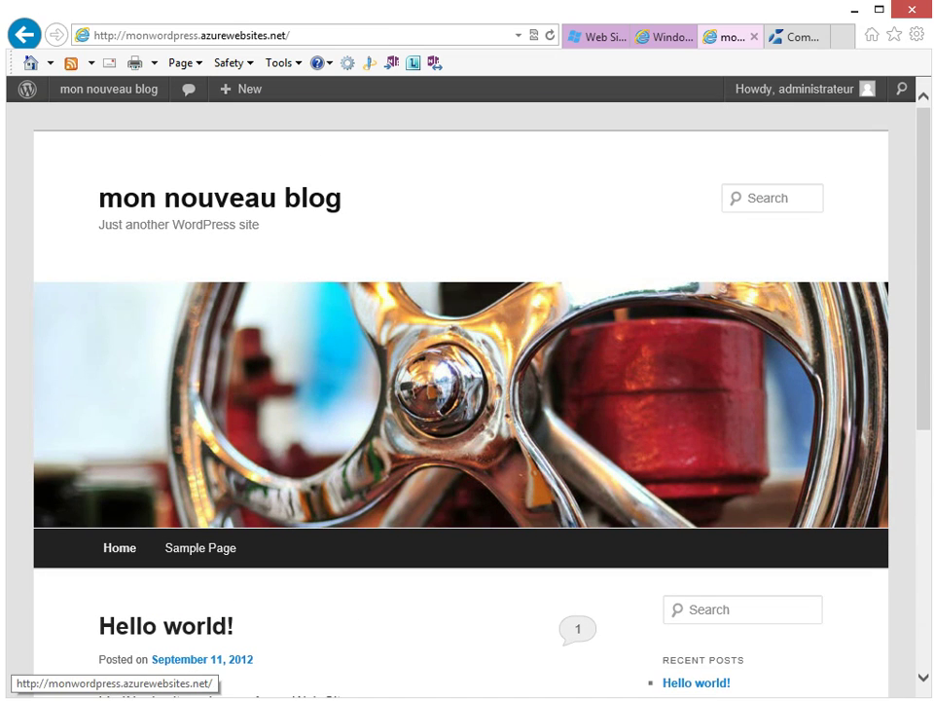